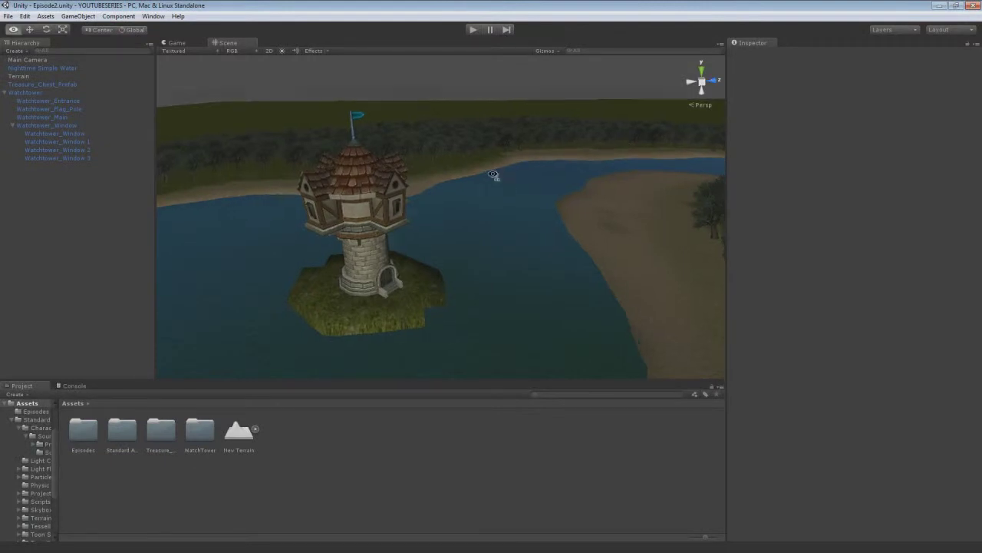
Examine the scene around the watchtower island, the river and the treasure chest on the shore
key(w)
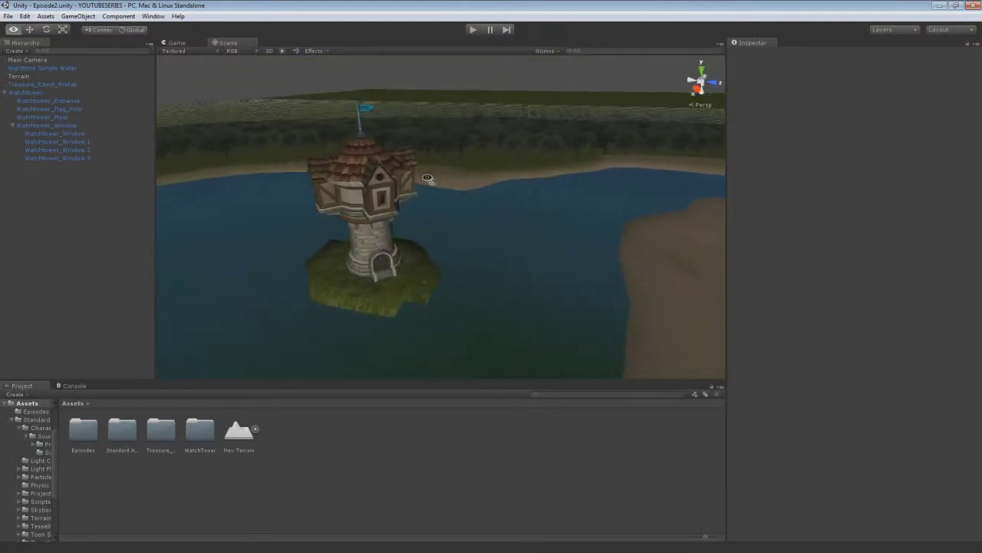
key(s)
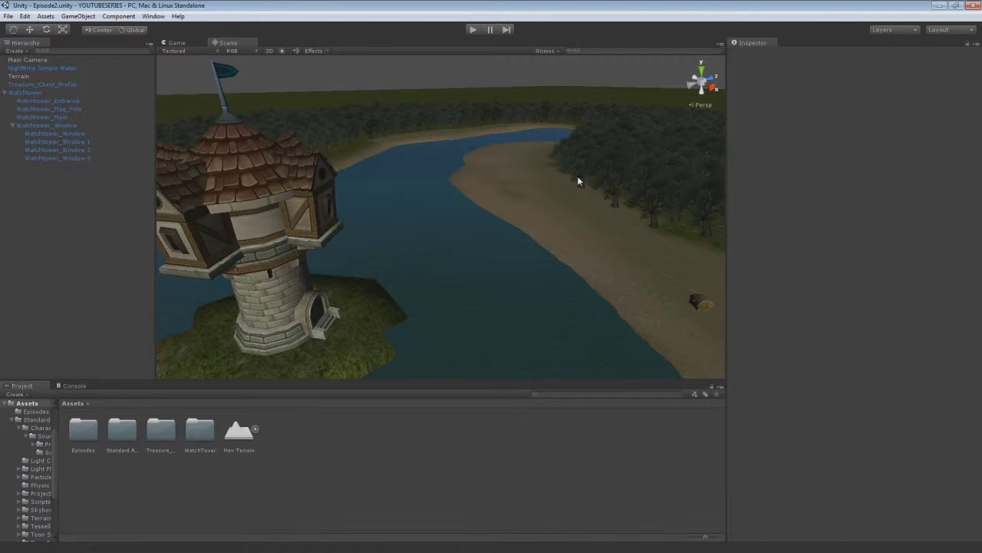
right_drag(347, 169, 319, 153)
key(d)
key(a)
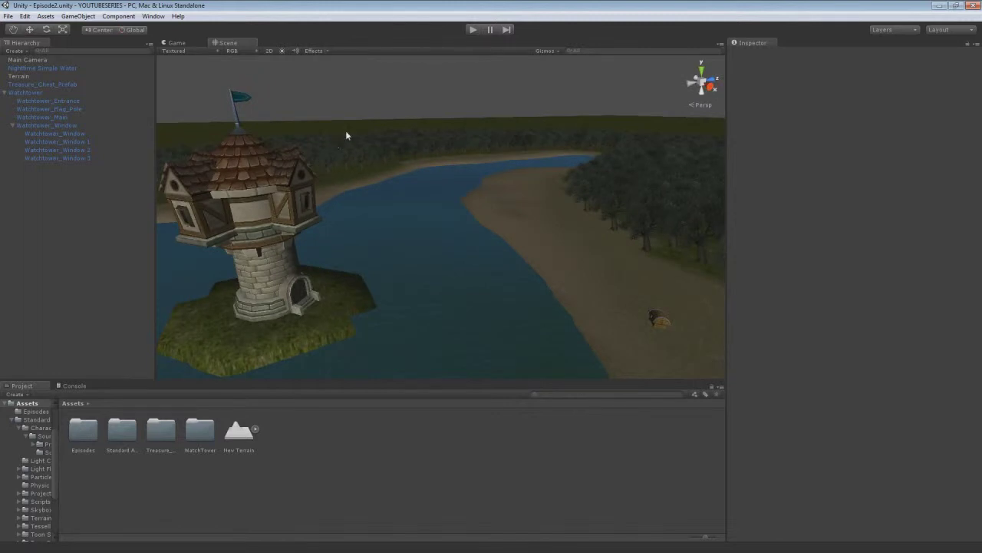
alt+drag(395, 177, 491, 228)
click(292, 190)
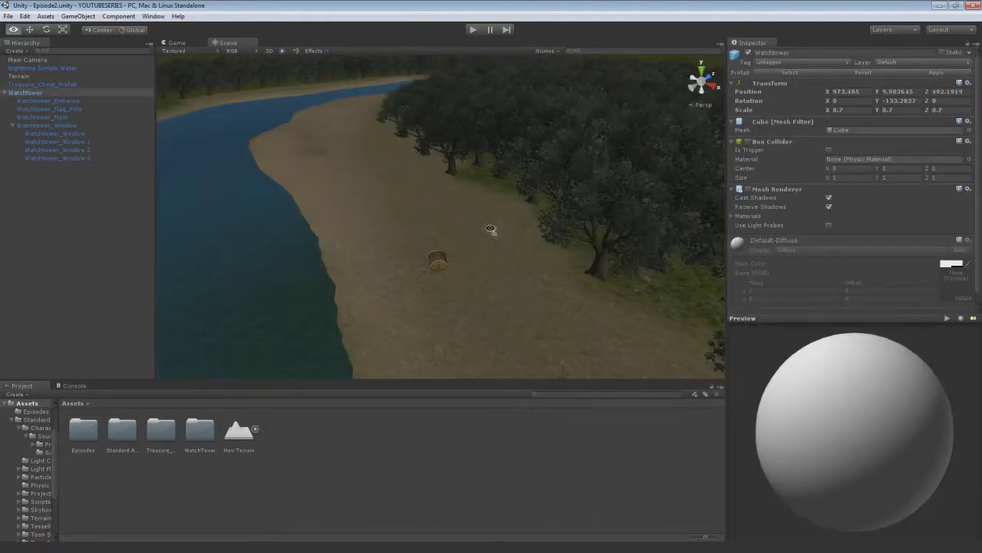
click(446, 261)
right_drag(460, 258, 315, 198)
click(281, 234)
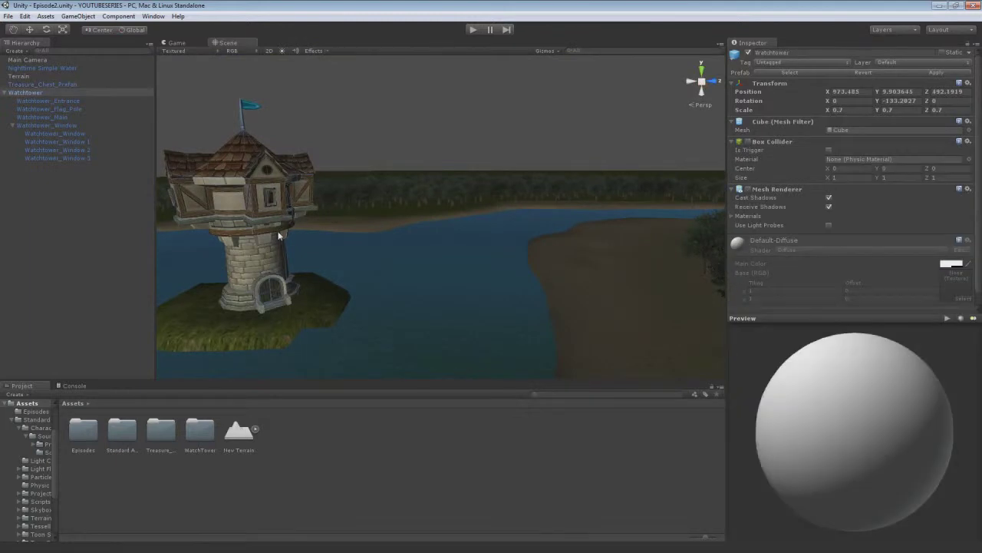
right_drag(281, 234, 358, 264)
alt+drag(359, 267, 292, 325)
Cycle through the Move, Rotate and Scale tools on the watchtower while viewing it from several angles
right_drag(292, 325, 208, 137)
key(w)
key(e)
mouse_move(323, 235)
mouse_down()
mouse_move(298, 231)
mouse_move(320, 228)
mouse_up()
key(w)
key(e)
key(r)
scroll(320, 228, down, 3)
right_drag(321, 228, 314, 206)
scroll(307, 262, up, 2)
scroll(311, 261, down, 3)
key(e)
drag(316, 205, 350, 207)
key(r)
right_drag(350, 207, 230, 271)
alt+drag(230, 270, 363, 289)
right_drag(362, 289, 408, 272)
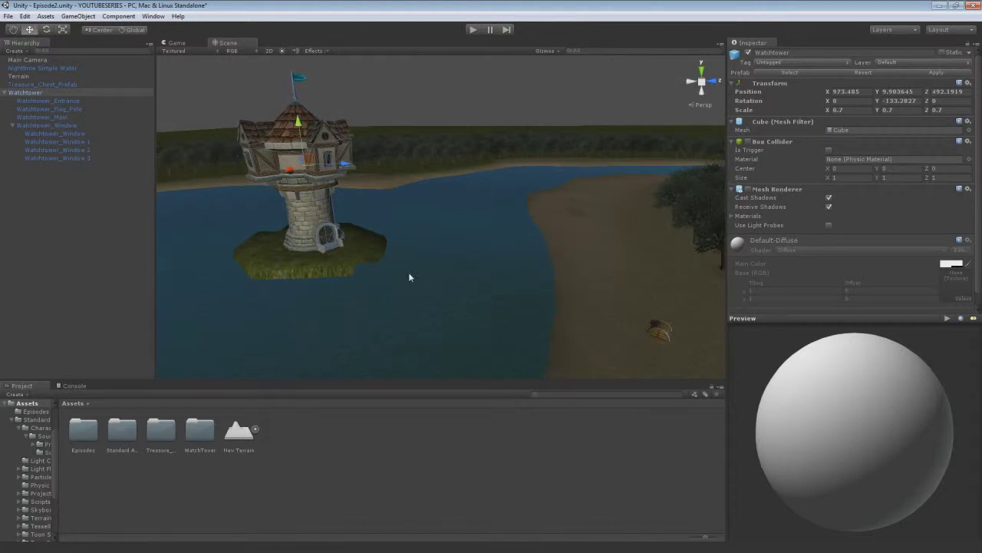
Enlarge the Scene view by reducing the Project area's height and the Hierarchy's width
alt+drag(406, 245, 519, 274)
right_drag(525, 273, 481, 256)
alt+drag(482, 260, 460, 405)
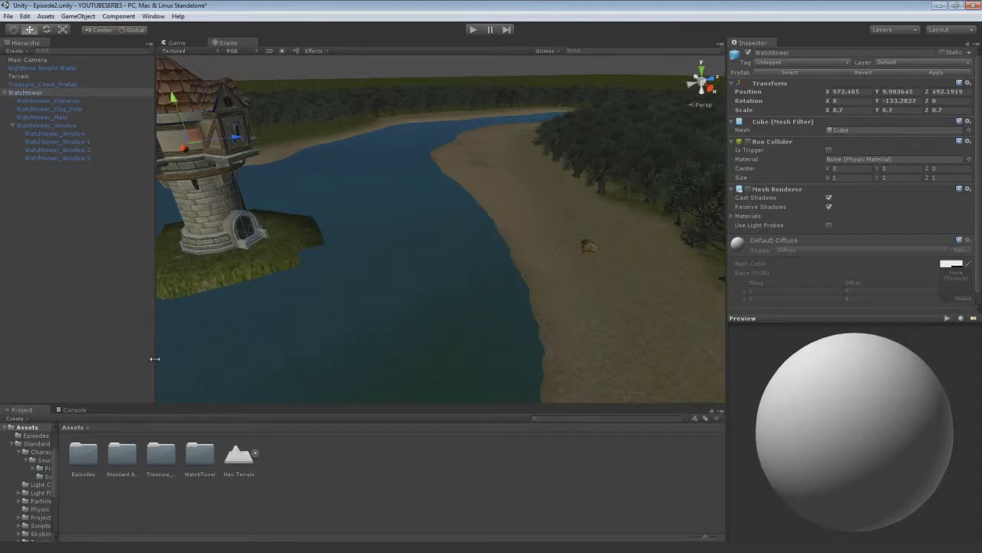
drag(155, 359, 102, 352)
Examine the watchtower island and the surrounding shoreline from different distances and angles
right_drag(139, 334, 381, 262)
alt+drag(381, 264, 546, 241)
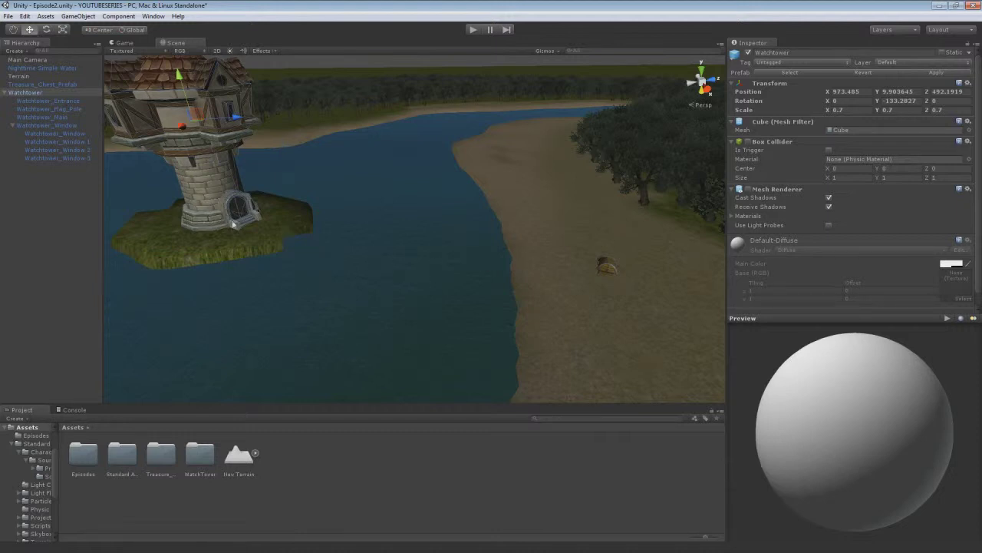
mouse_move(241, 215)
alt+mouse_down()
mouse_move(217, 204)
mouse_move(304, 197)
mouse_move(421, 252)
mouse_move(327, 254)
mouse_move(247, 227)
alt+mouse_up()
key(s)
right_drag(247, 226, 286, 229)
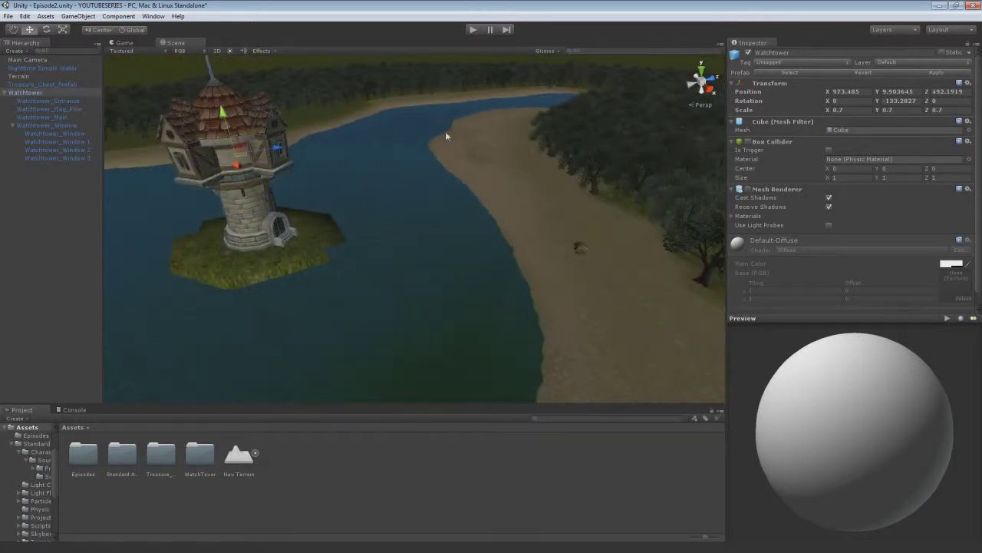
right_drag(301, 248, 351, 247)
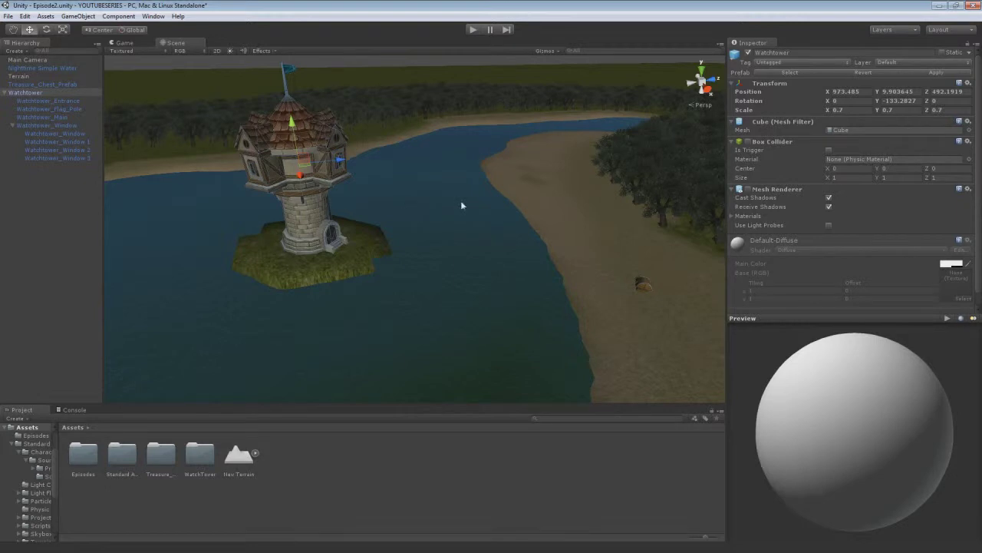
right_drag(465, 217, 302, 205)
key(w)
key(d)
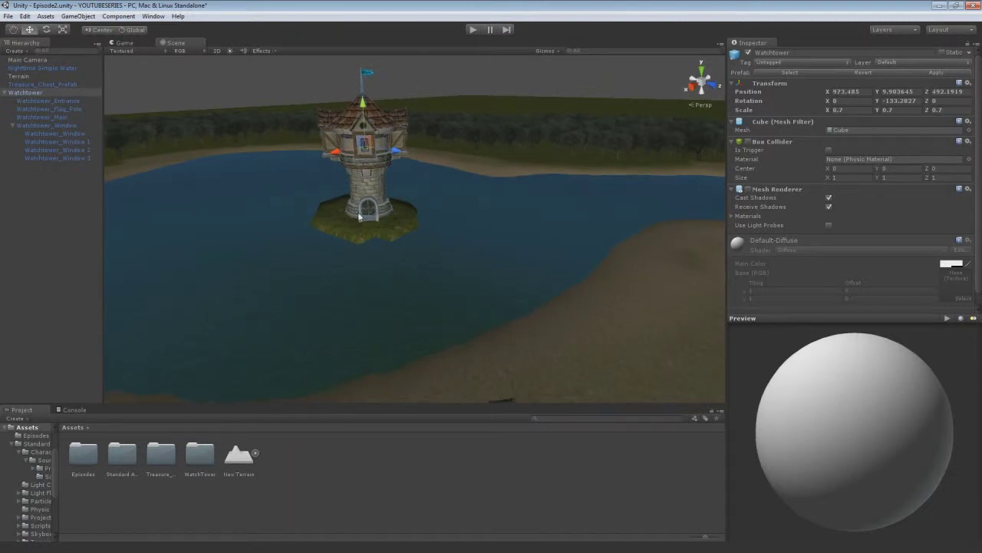
right_drag(423, 211, 475, 192)
key(w)
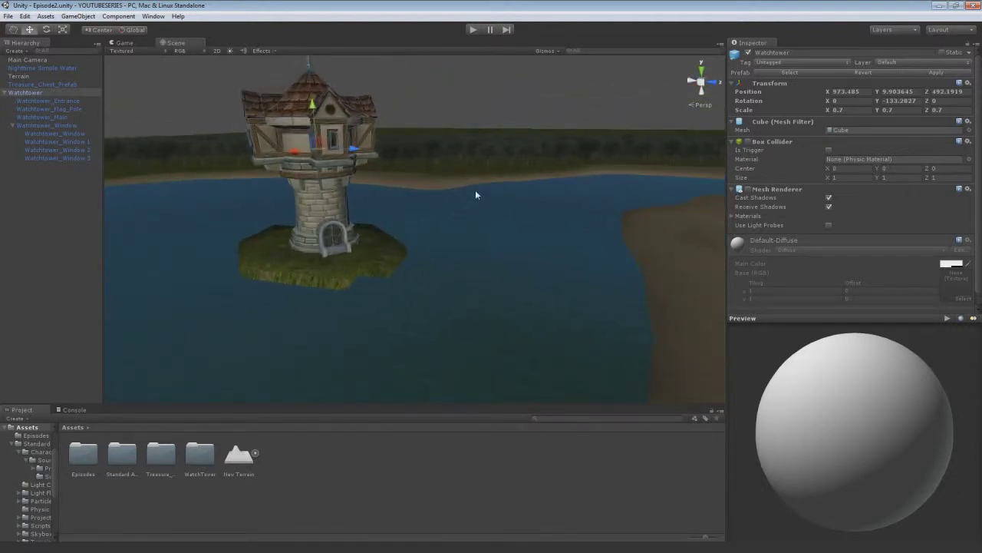
alt+drag(475, 195, 437, 195)
key(w)
right_drag(437, 195, 454, 253)
Save the scene and select the terrain
click(436, 209)
key(w)
key(s)
click(603, 287)
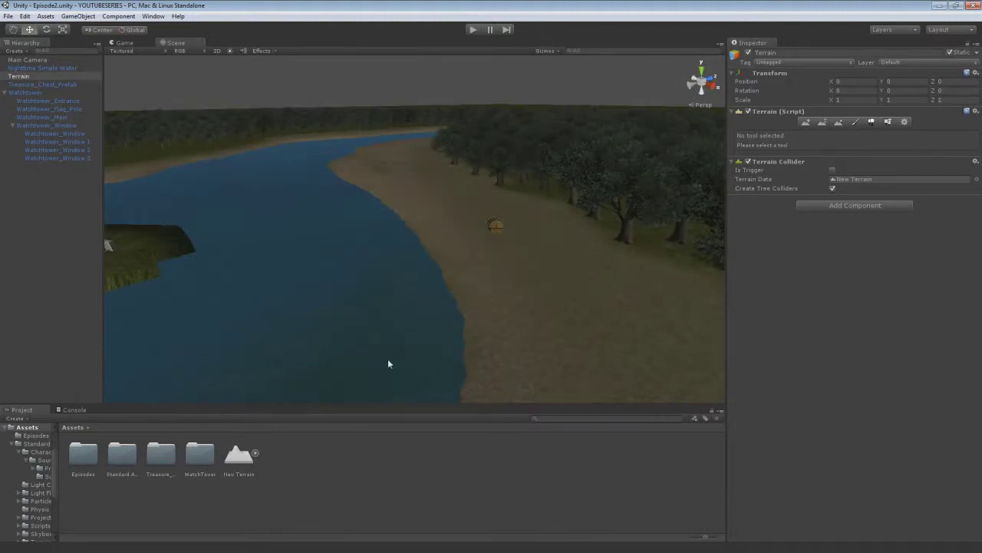
Add a directional light to the scene
right_drag(489, 287, 466, 301)
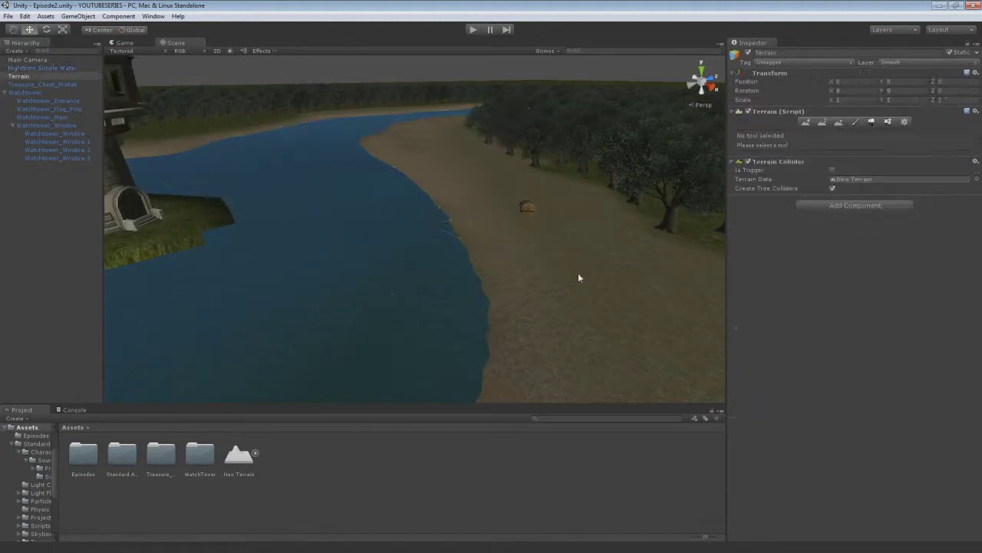
right_drag(540, 281, 609, 249)
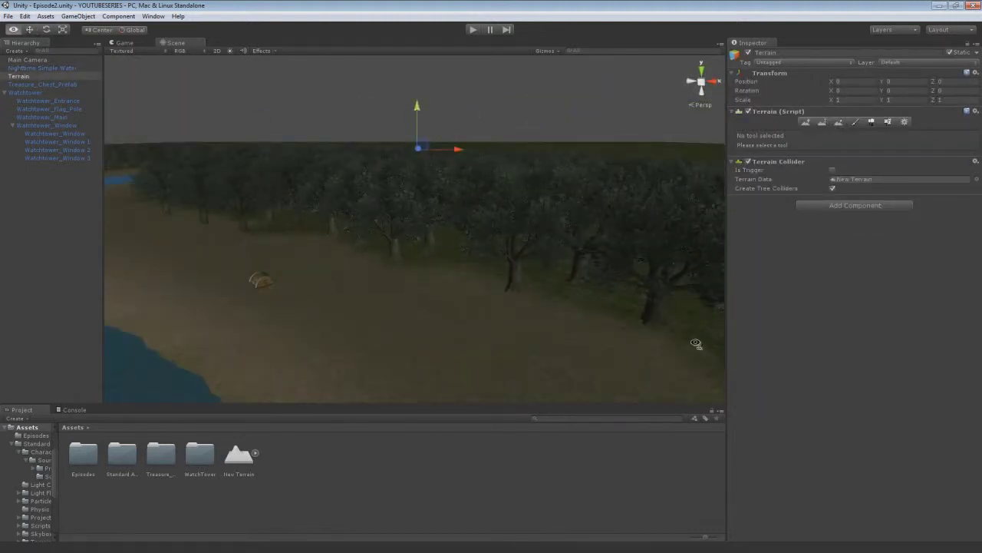
alt+drag(698, 342, 472, 307)
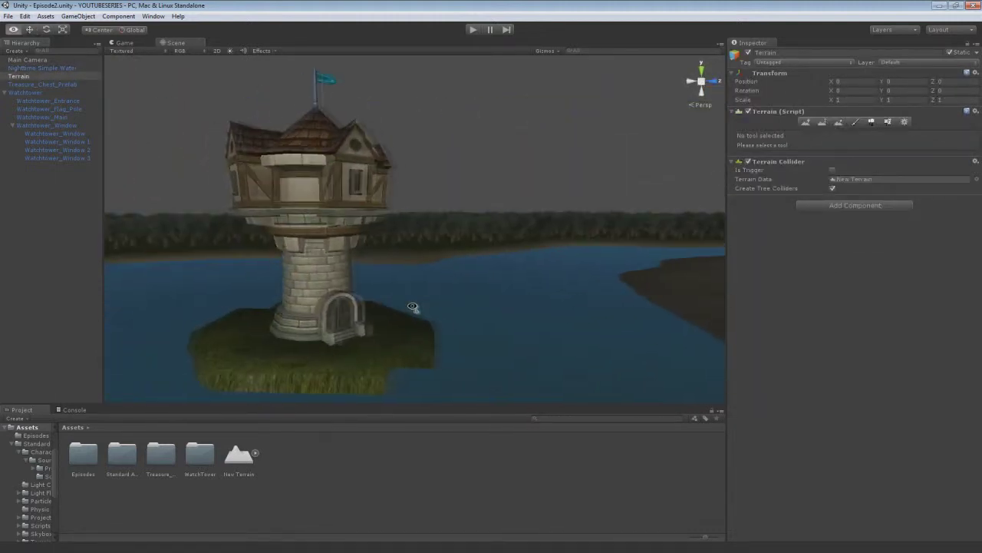
key(s)
right_drag(413, 307, 581, 378)
key(w)
alt+drag(582, 377, 471, 385)
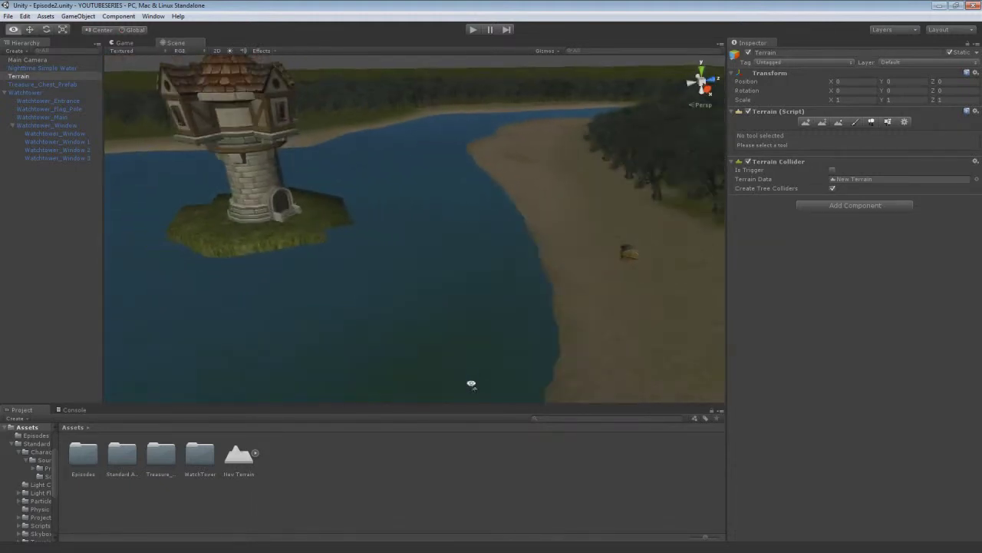
click(76, 17)
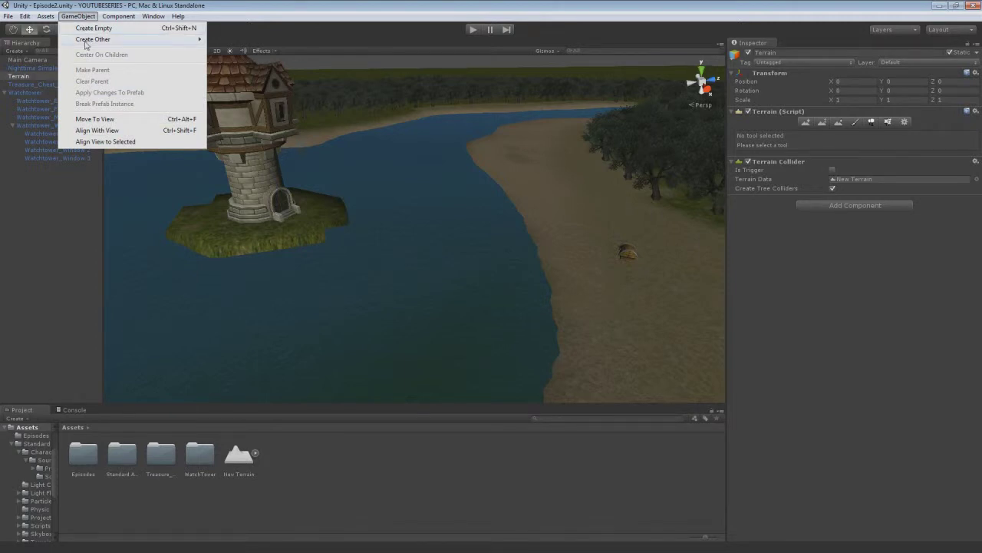
mouse_move(85, 43)
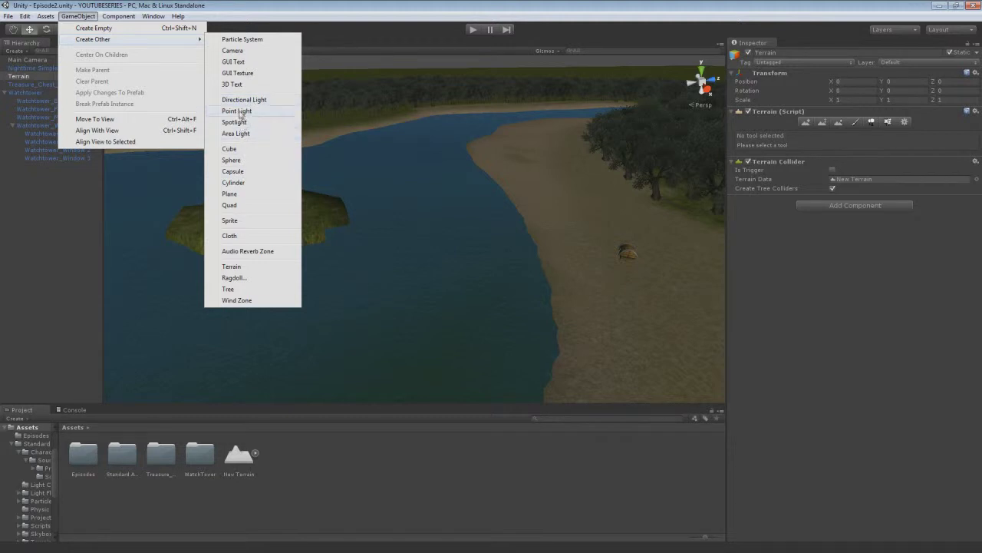
click(242, 100)
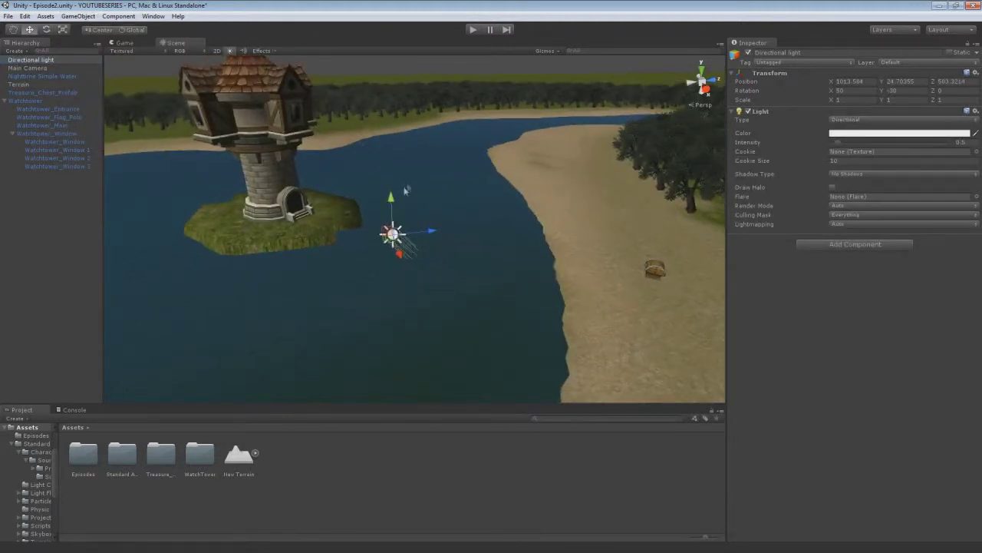
Move the directional light to about X 1010 and rotate it to about X 48, Y -112, Z -8 degrees
drag(387, 255, 500, 241)
key(w)
drag(398, 254, 385, 214)
key(e)
mouse_move(386, 161)
mouse_down()
mouse_move(426, 180)
mouse_move(340, 151)
mouse_move(397, 167)
mouse_up()
key(w)
right_drag(397, 168, 305, 184)
key(d)
key(a)
right_drag(434, 185, 454, 178)
key(a)
drag(340, 239, 469, 84)
key(ctrl+z)
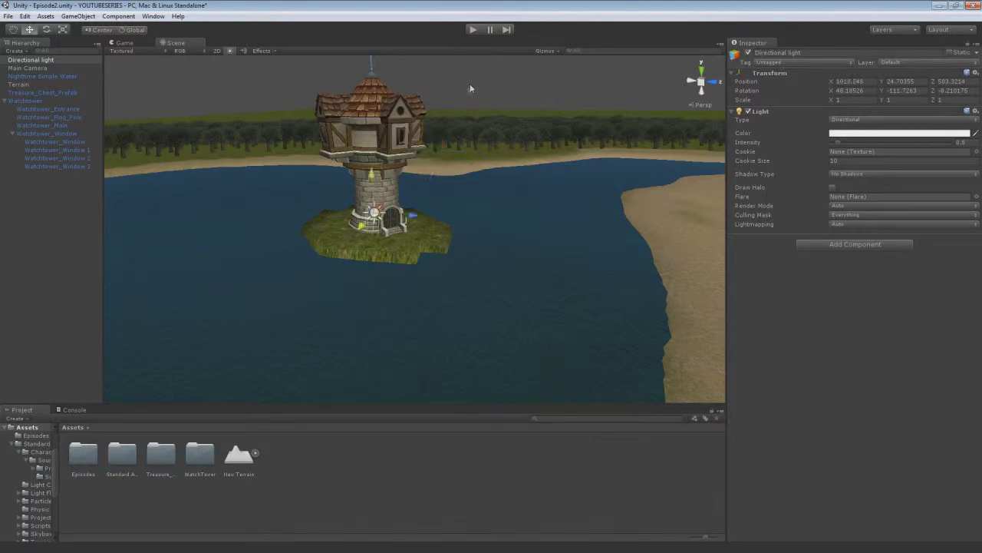
key(e)
drag(378, 226, 972, 125)
right_drag(460, 262, 405, 252)
key(w)
key(s)
key(w)
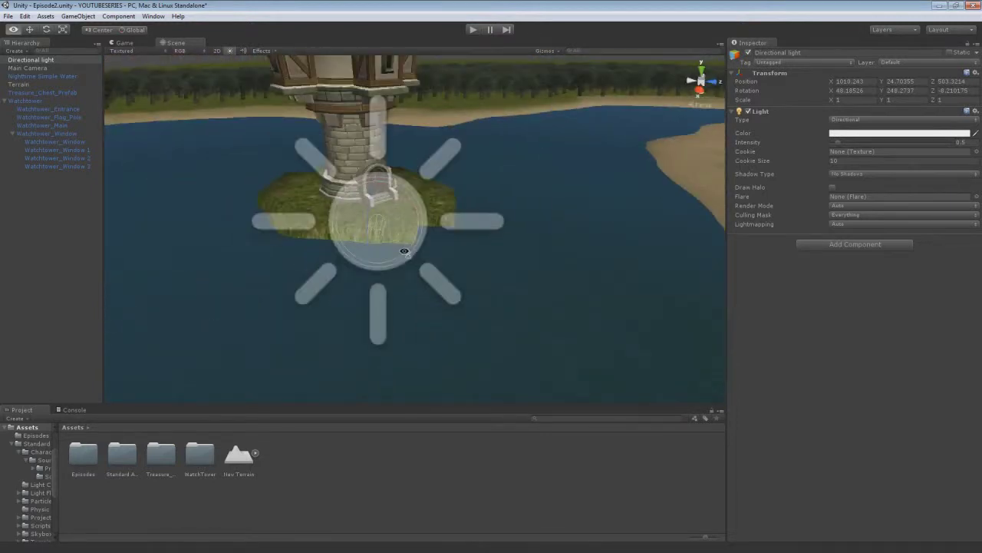
mouse_move(350, 194)
mouse_down()
mouse_move(199, 268)
mouse_move(190, 261)
mouse_move(338, 202)
mouse_up()
key(a)
right_drag(346, 201, 592, 121)
drag(338, 184, 323, 154)
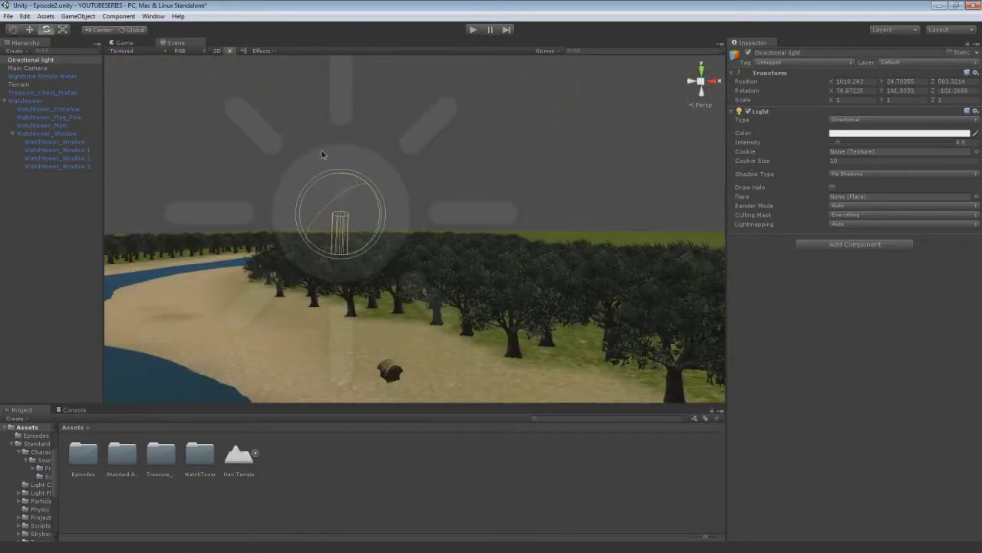
drag(332, 197, 128, 459)
Play-test the lit scene through the main camera and stop the test
right_drag(385, 294, 232, 281)
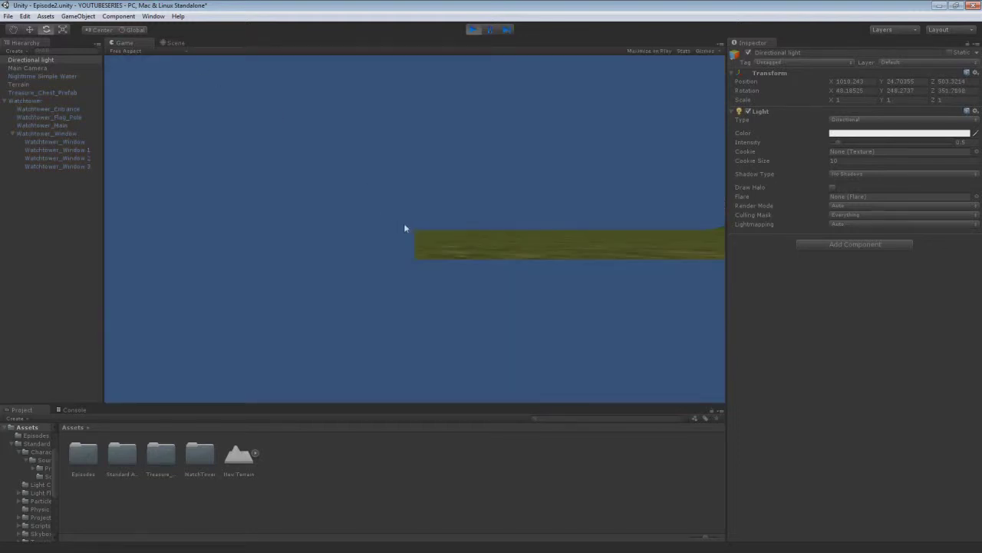
click(474, 30)
Place the First Person Controller from the Standard Assets Character Controllers folder on the beach beside the treasure chest
right_drag(365, 257, 146, 328)
key(w)
key(w)
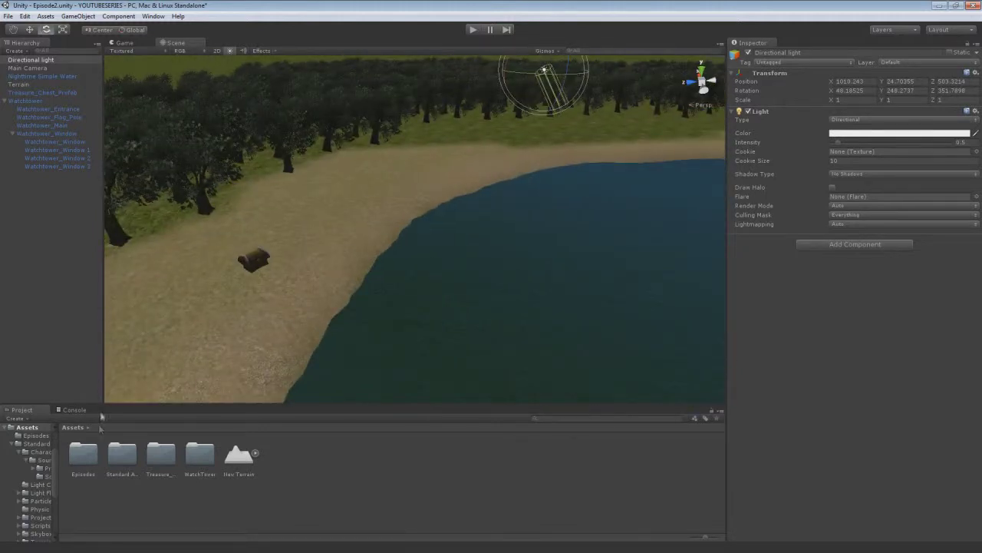
double_click(122, 454)
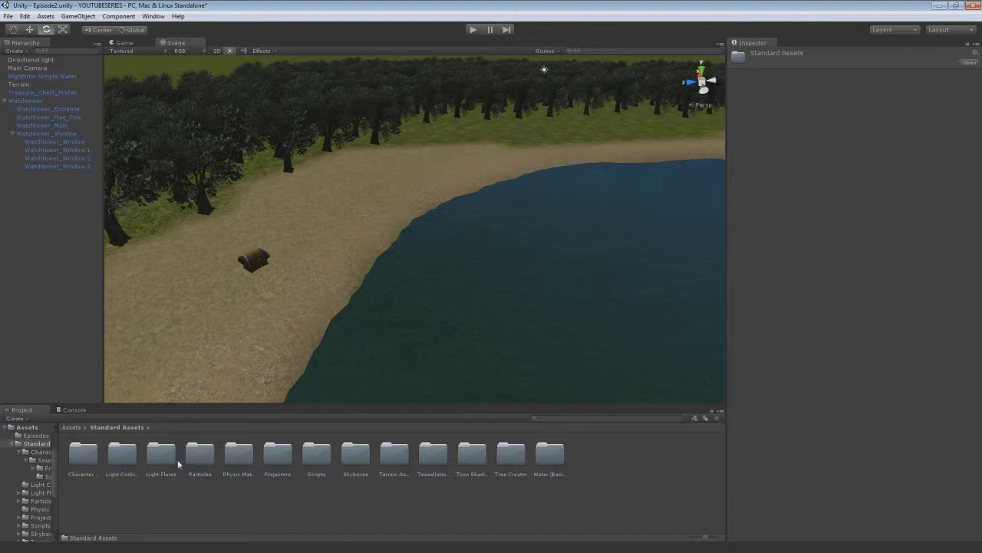
double_click(93, 458)
drag(157, 459, 267, 286)
right_drag(267, 286, 138, 261)
key(w)
key(w)
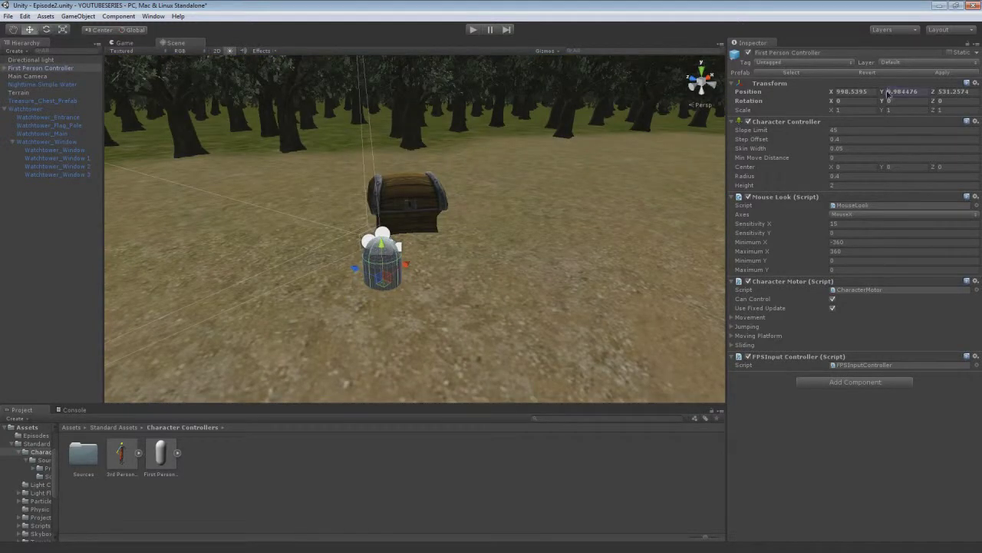
Adjust the First Person Controller's height to about Y 10.58 and play-test the scene
drag(380, 244, 378, 229)
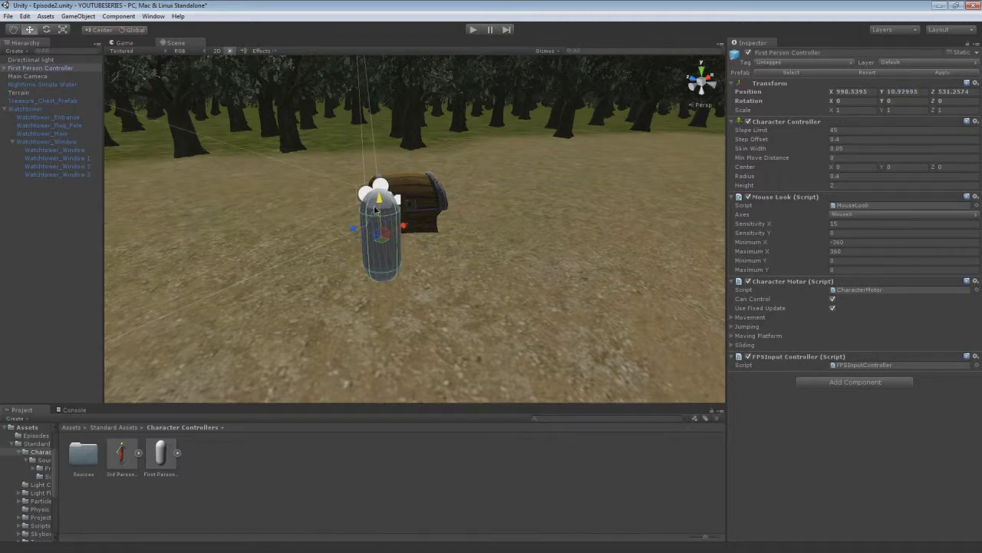
right_drag(370, 207, 394, 157)
key(w)
key(w)
key(s)
key(w)
key(s)
key(s)
drag(395, 154, 392, 169)
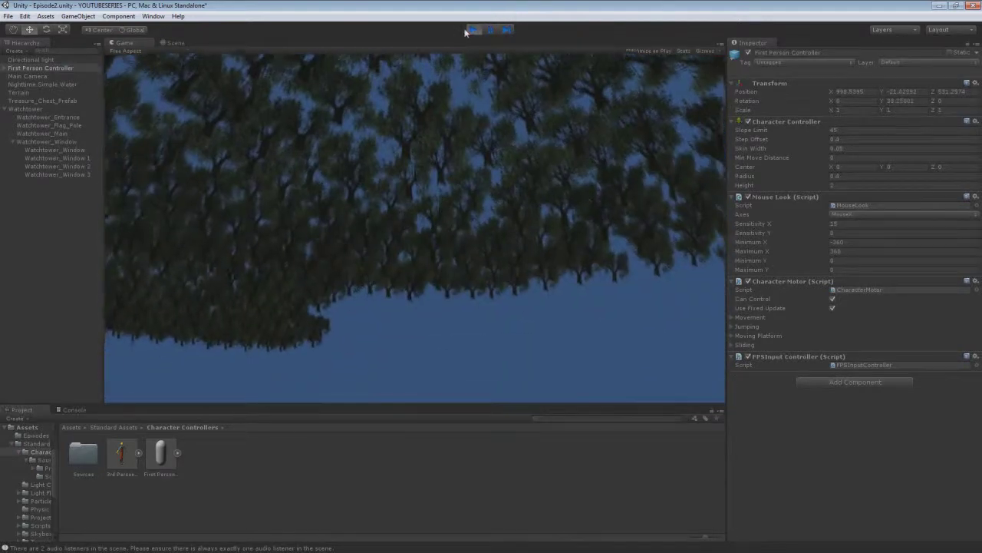
Stop the play test and raise the First Person Controller above the ground to about Y 11
click(467, 31)
right_drag(390, 219, 357, 302)
key(w)
key(s)
key(w)
alt+drag(357, 302, 399, 220)
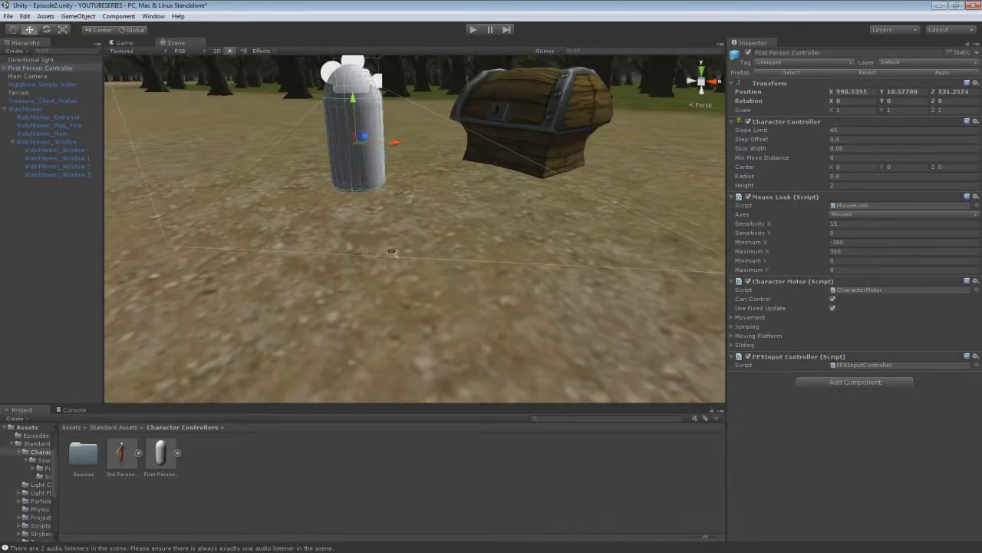
right_drag(396, 255, 482, 168)
key(w)
key(w)
right_drag(425, 297, 423, 253)
drag(416, 188, 420, 117)
Rotate the First Person Controller about its vertical axis to about -227 degrees
right_drag(420, 117, 420, 232)
key(w)
key(s)
key(s)
right_drag(432, 316, 459, 287)
key(w)
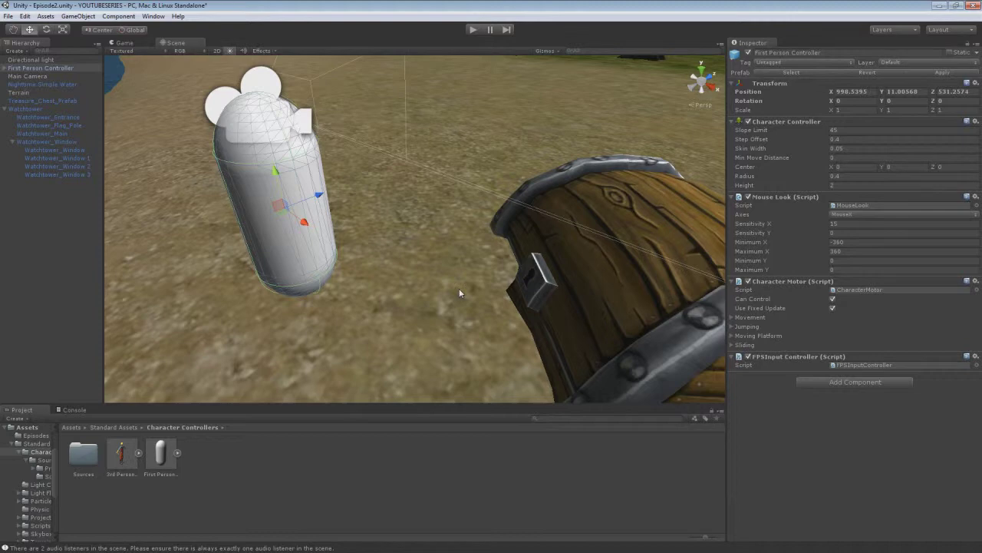
key(s)
right_drag(564, 254, 466, 235)
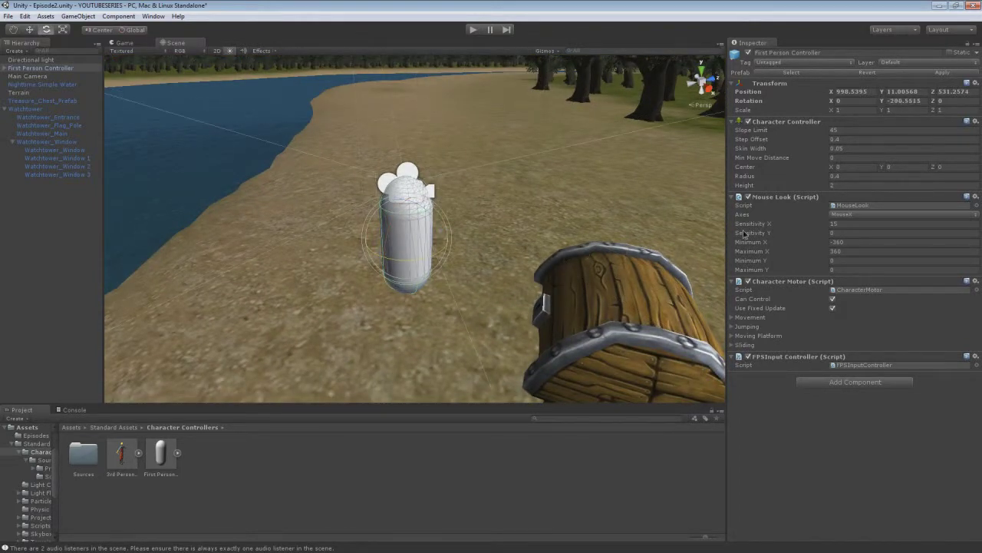
drag(750, 233, 751, 232)
Move the First Person Controller away from the chest to about X 995.8, Z 534.5 and set the handles to local orientation
right_drag(373, 220, 476, 254)
key(w)
key(s)
key(w)
drag(503, 247, 295, 253)
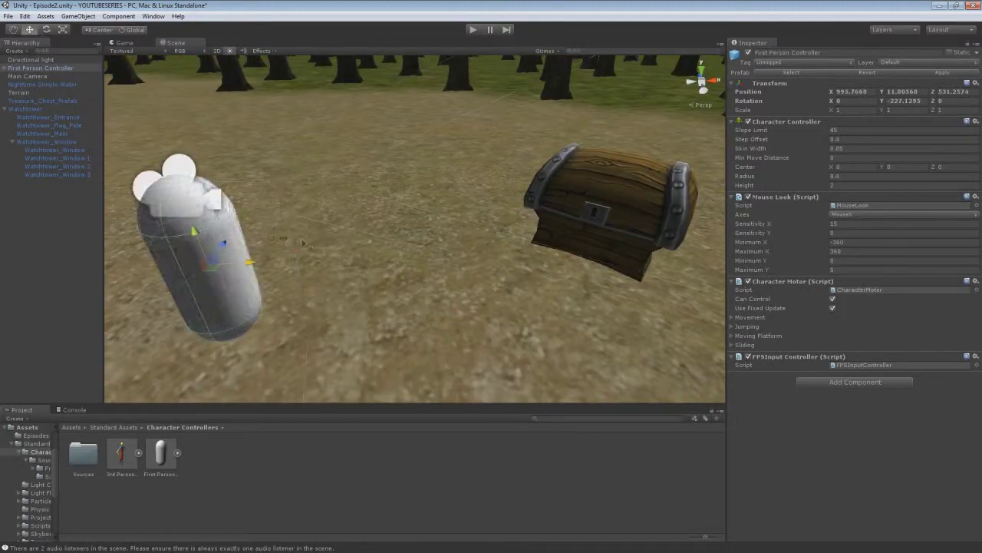
right_drag(296, 254, 267, 240)
drag(286, 229, 361, 92)
right_drag(348, 200, 971, 208)
key(s)
key(x)
key(d)
key(w)
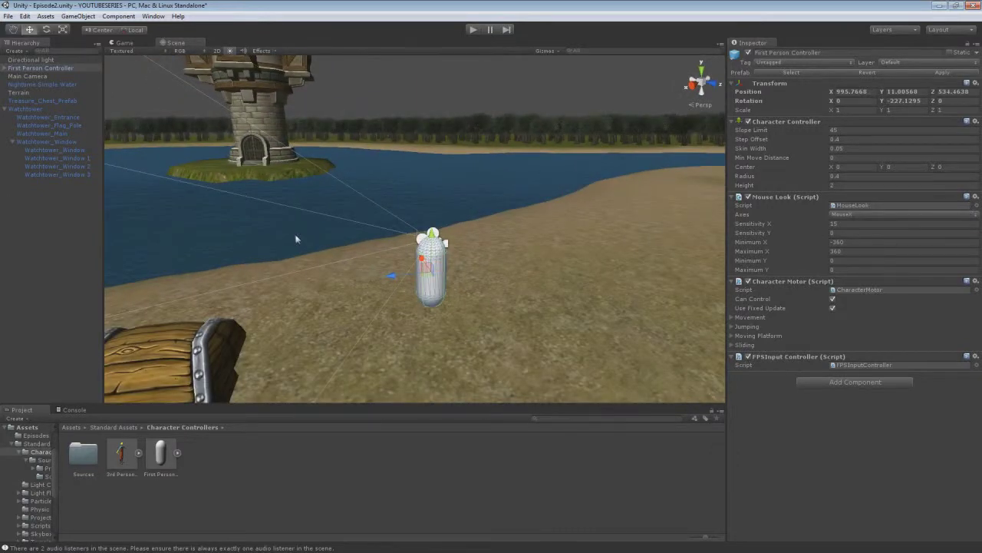
Scale the treasure chest down to X 0.2, Y 0.2 and Z 0.3
right_drag(297, 240, 244, 263)
click(258, 280)
right_drag(362, 285, 312, 311)
scroll(313, 311, up, 2)
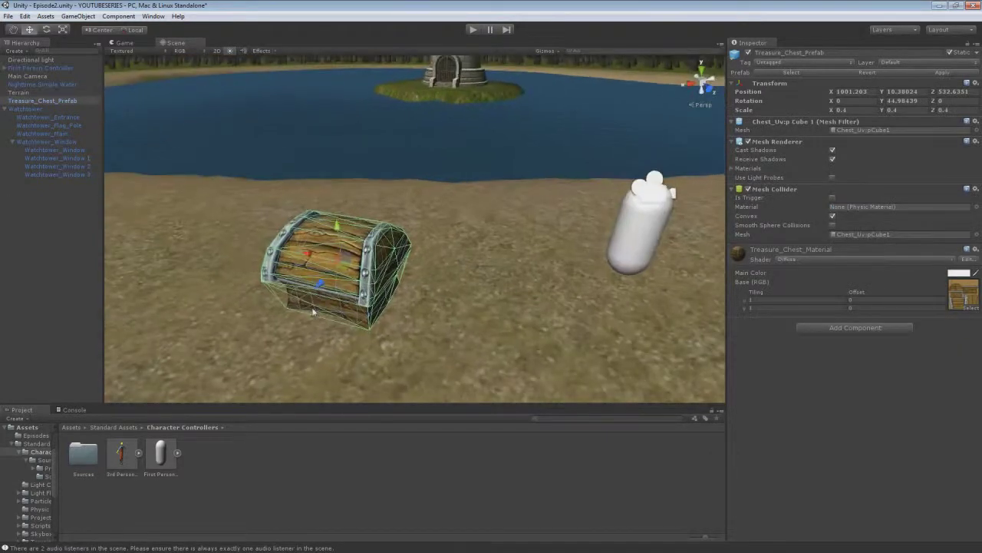
text(2)
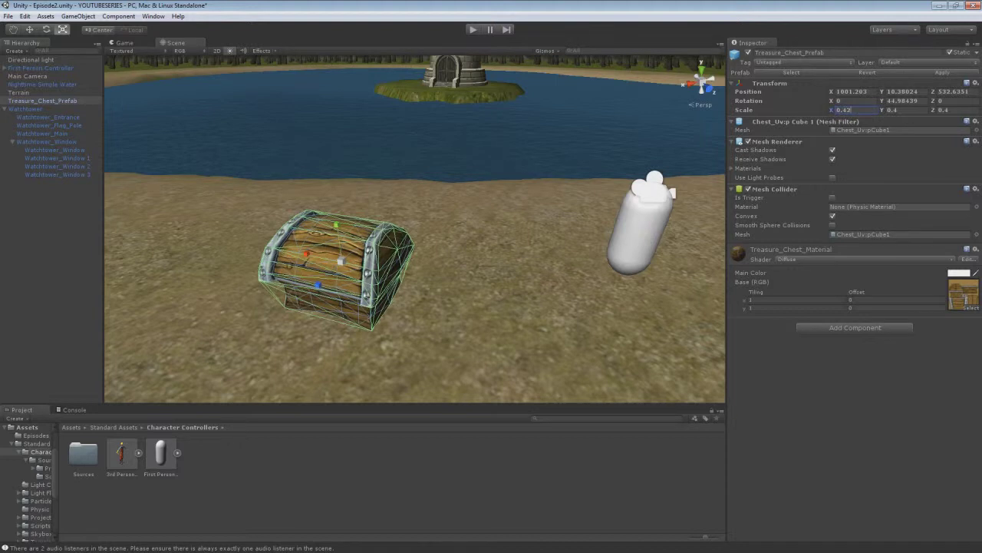
key(BackSpace)
key(BackSpace)
text(2)
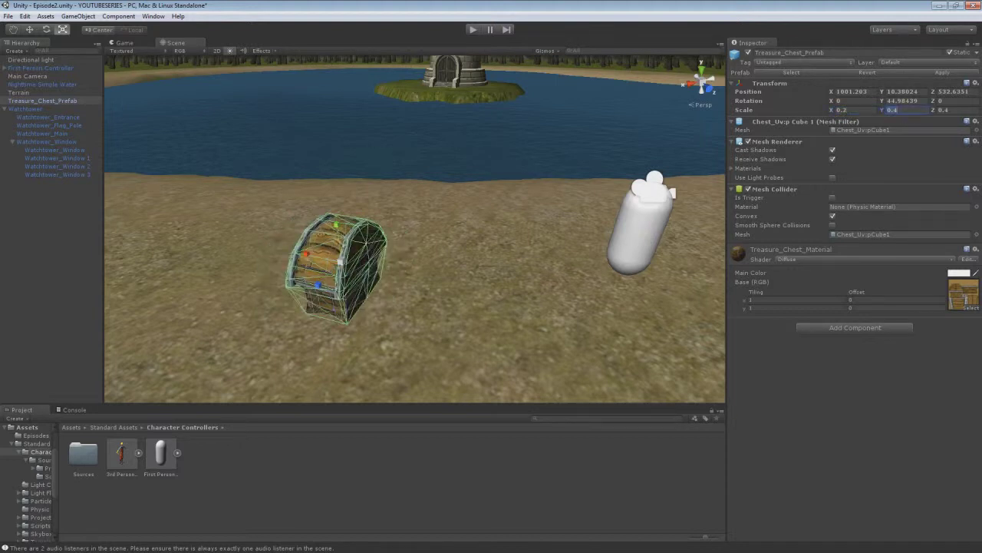
key(BackSpace)
text(2)
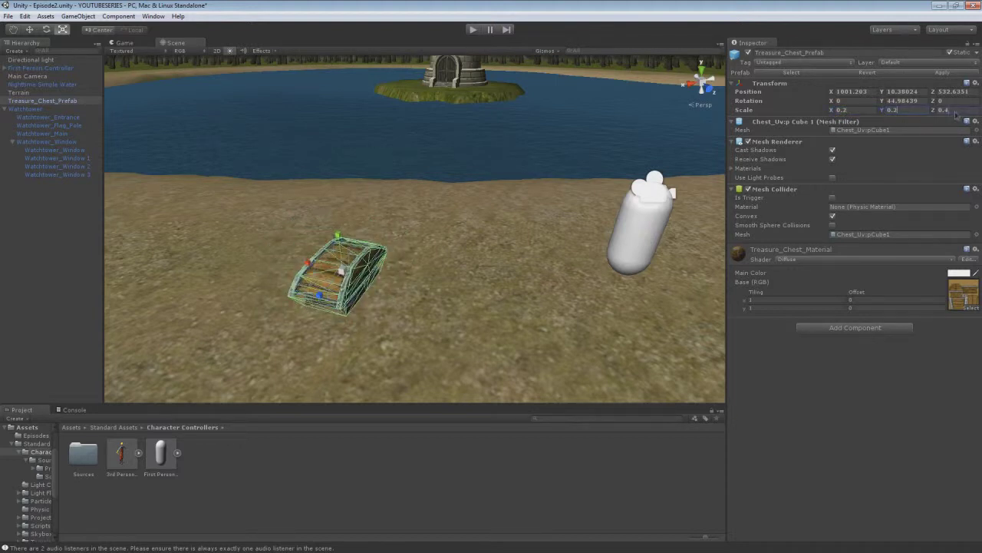
text(0.3)
Play-test the scene, walking the first-person character past the treasure chest, along the beach and over to the watchtower island
scroll(445, 334, up, 4)
alt+drag(445, 333, 280, 253)
click(403, 327)
scroll(361, 304, down, 4)
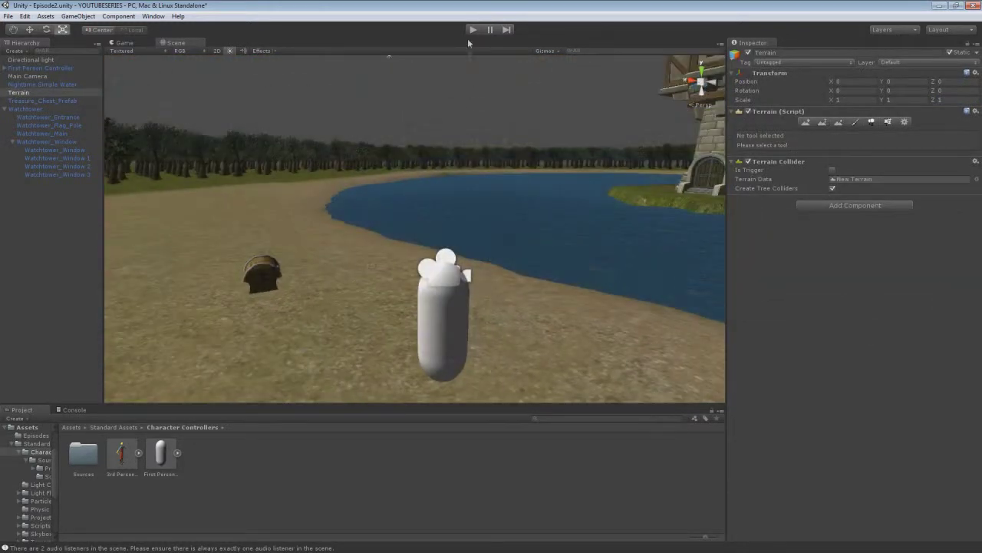
click(473, 29)
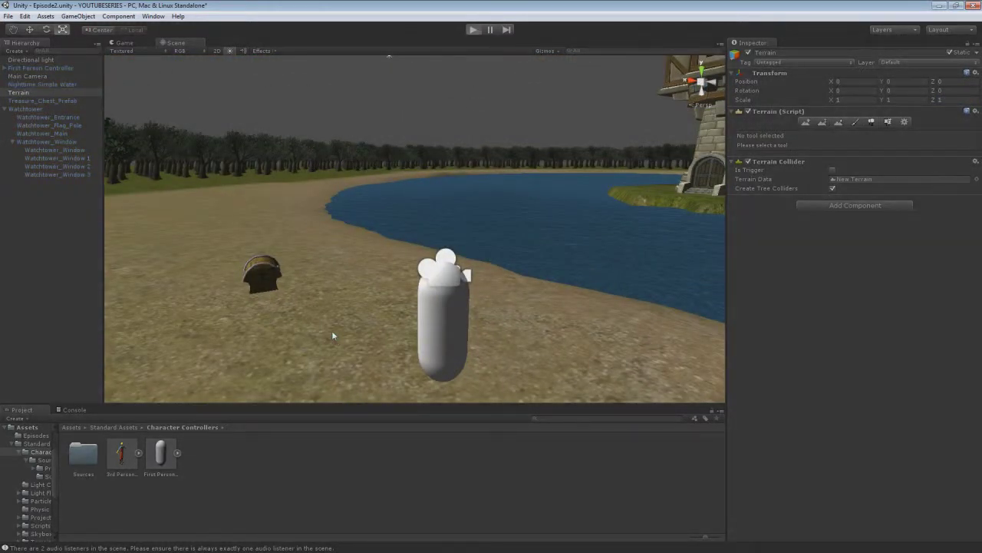
key(w)
key(d)
key(s)
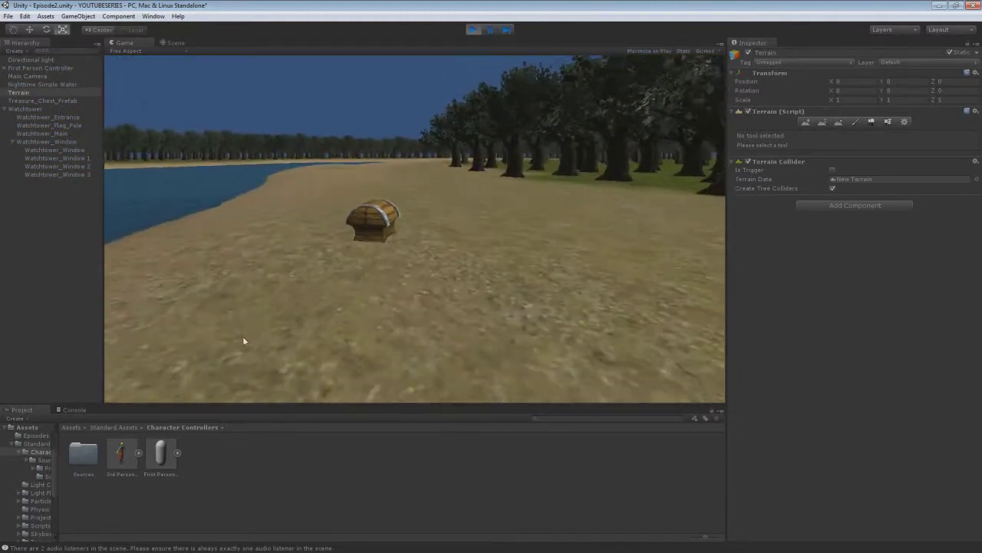
key(w)
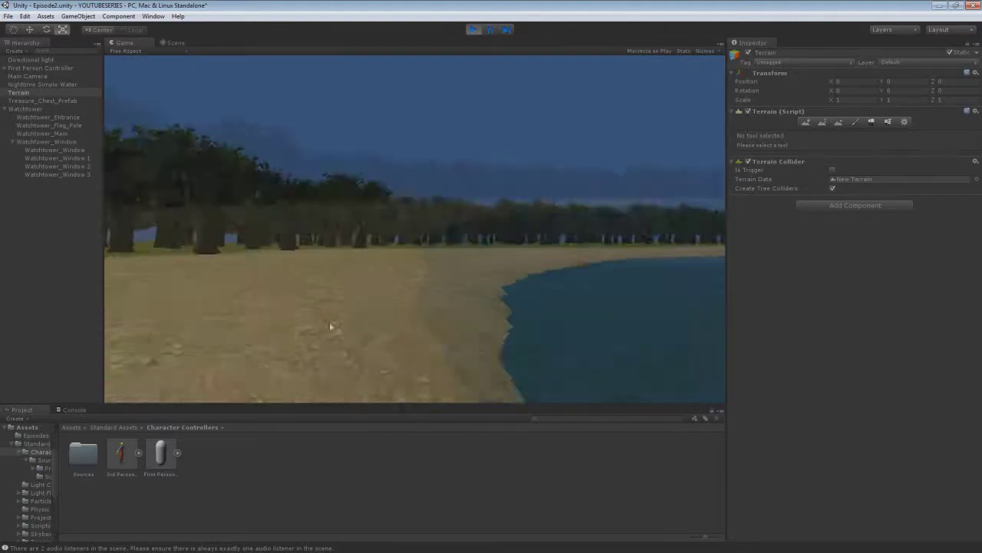
key(w)
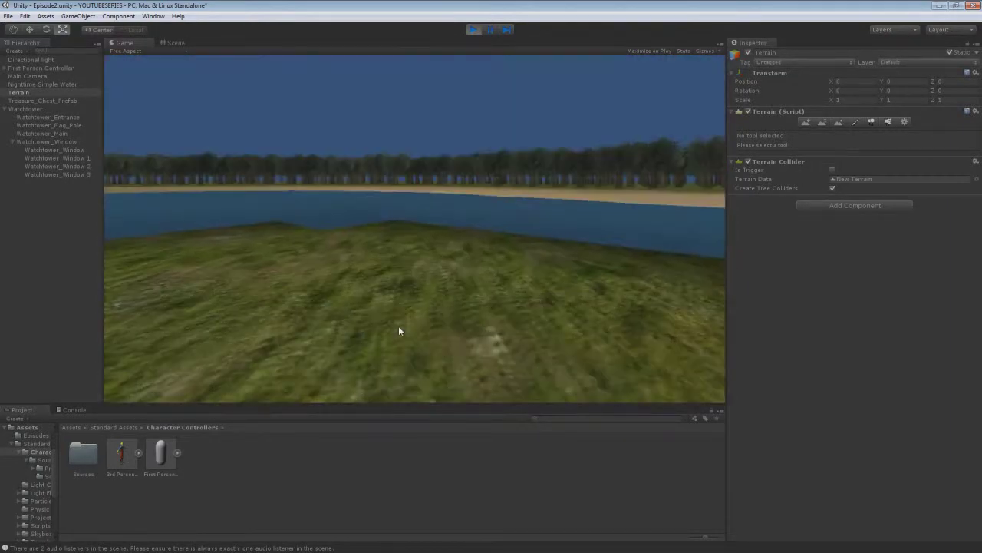
Walk around the watchtower's door and entrance steps in the running scene and stop the play test
key(s)
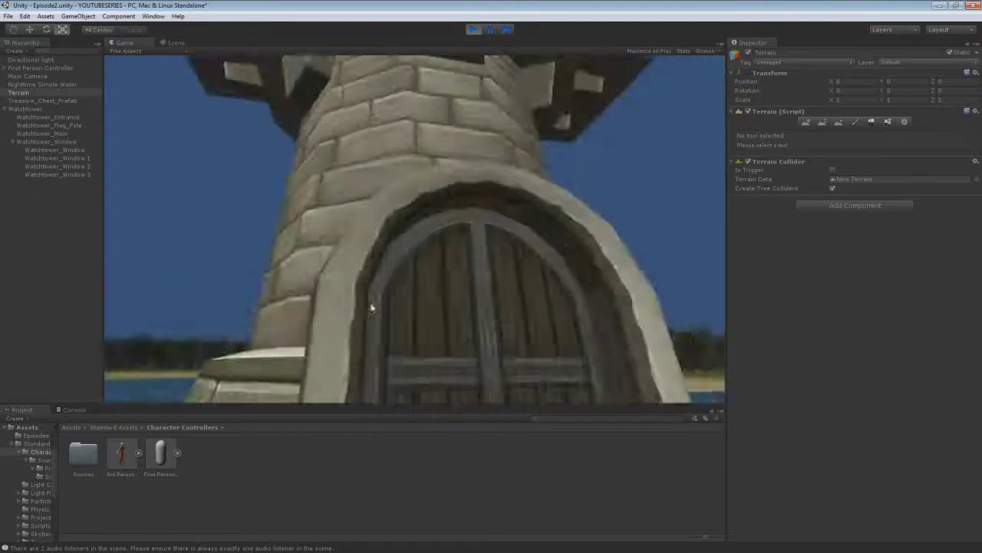
key(w)
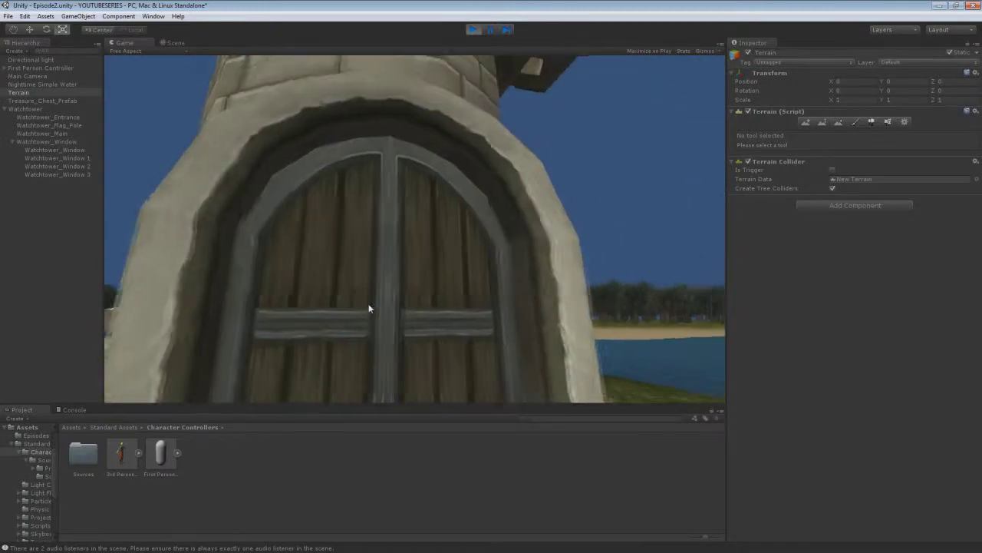
key(s)
key(d)
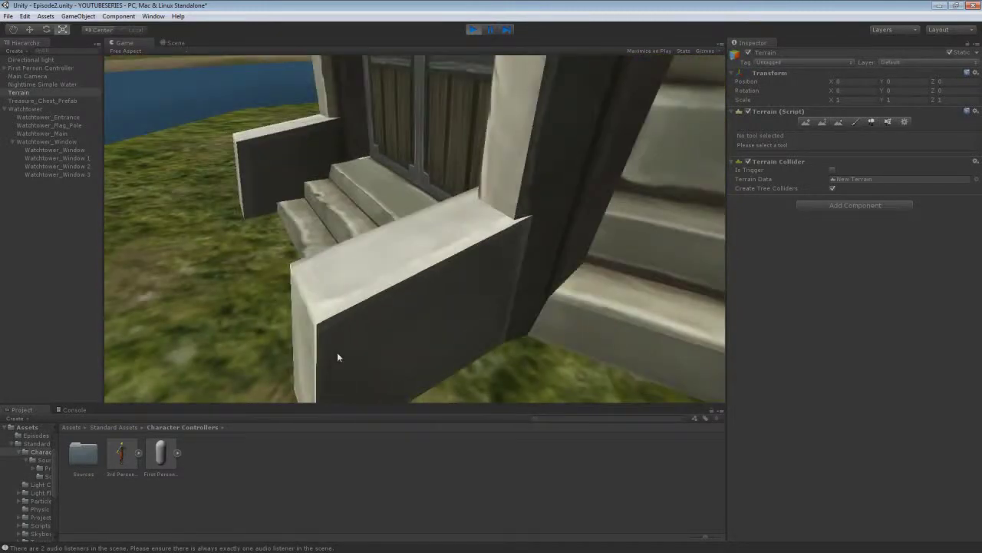
key(w)
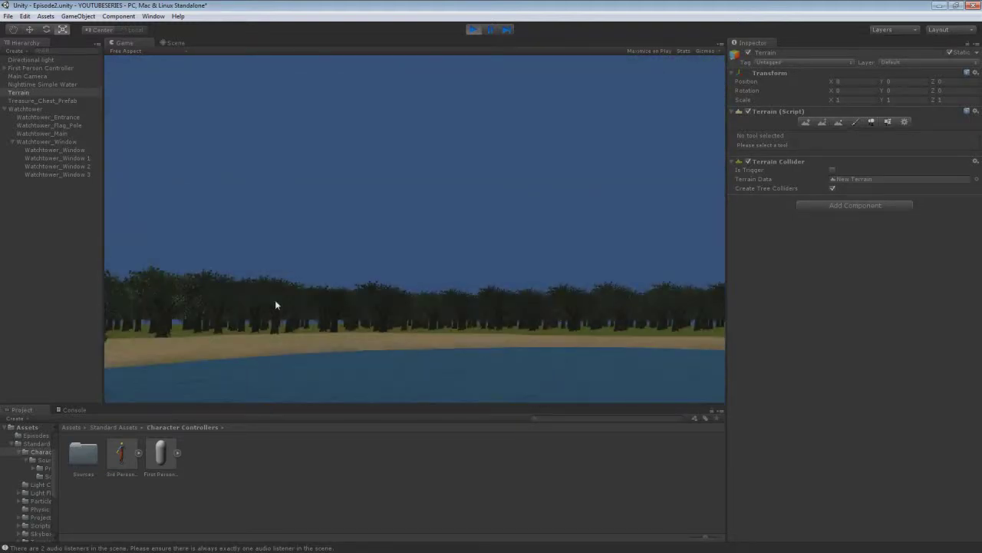
click(470, 31)
Inspect the water, the watchtower island and the beach around the character and the treasure chest in the scene
mouse_move(349, 240)
right_down()
mouse_move(460, 230)
mouse_move(482, 232)
mouse_move(373, 249)
mouse_move(380, 254)
mouse_move(446, 244)
mouse_move(380, 239)
mouse_move(365, 251)
mouse_move(437, 238)
mouse_move(500, 246)
mouse_move(376, 276)
mouse_move(377, 238)
mouse_move(333, 235)
right_up()
click(482, 233)
key(w)
key(w)
key(s)
key(w)
key(w)
right_drag(490, 226, 267, 221)
right_drag(566, 224, 702, 218)
key(s)
key(s)
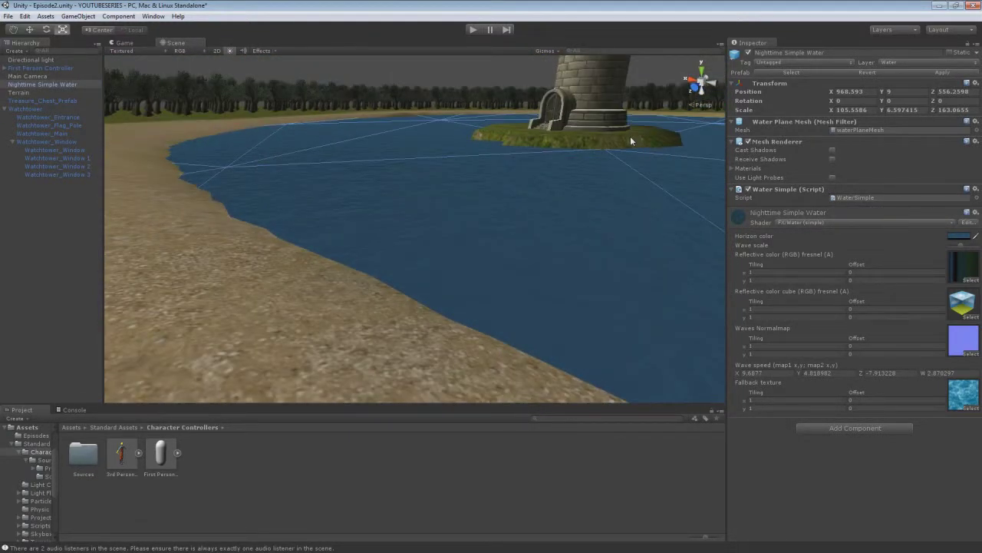
right_drag(412, 233, 681, 239)
key(s)
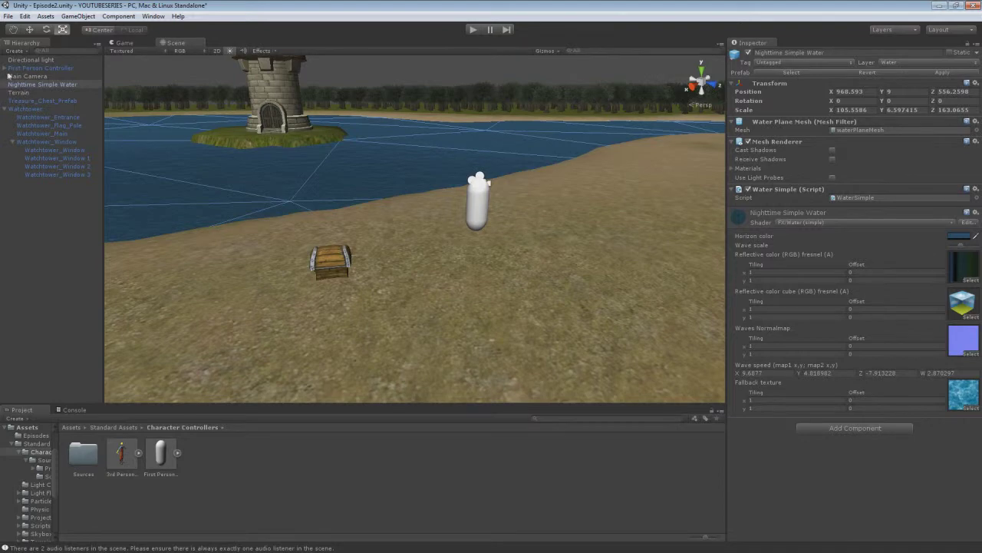
Add a Skybox component to the Main Camera inside the First Person Controller
click(6, 69)
click(28, 85)
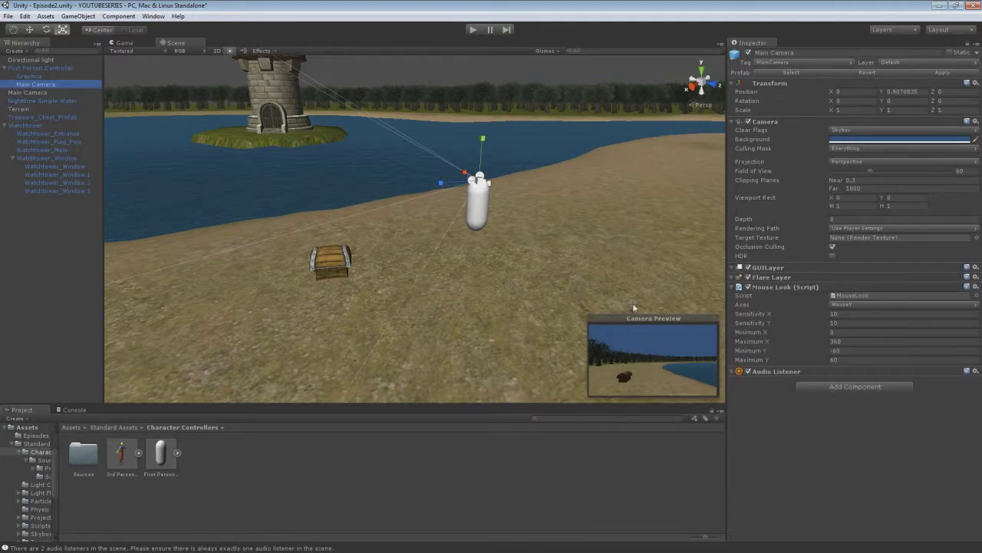
click(130, 43)
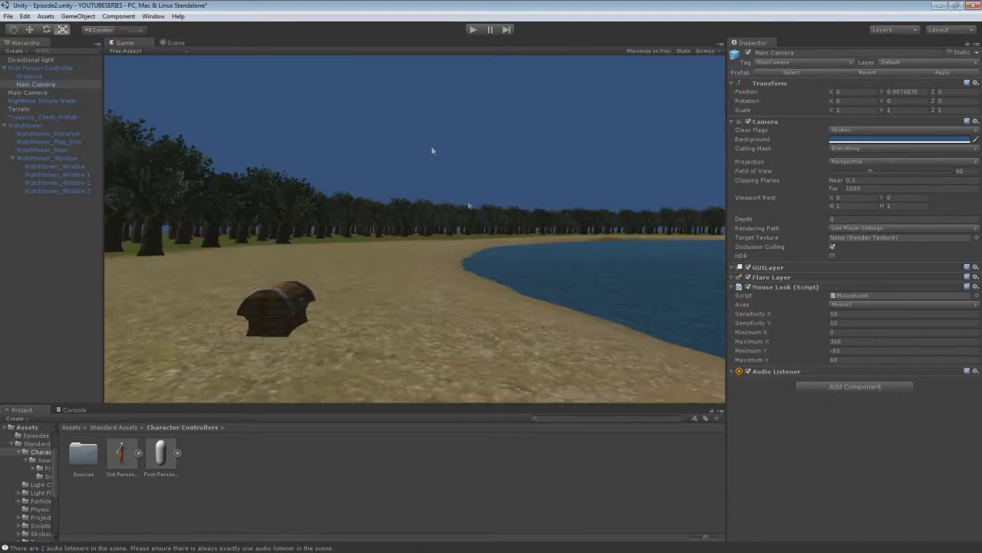
click(169, 44)
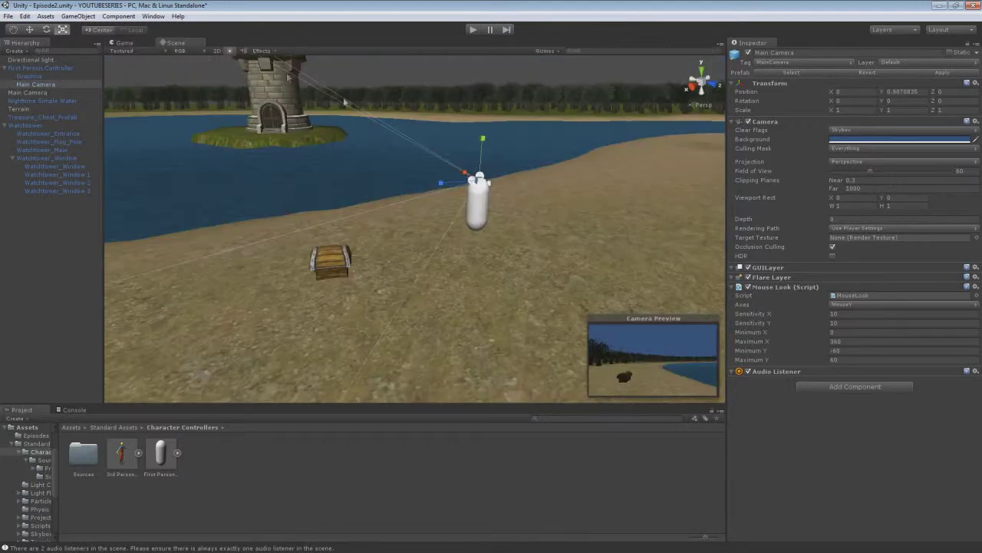
click(831, 386)
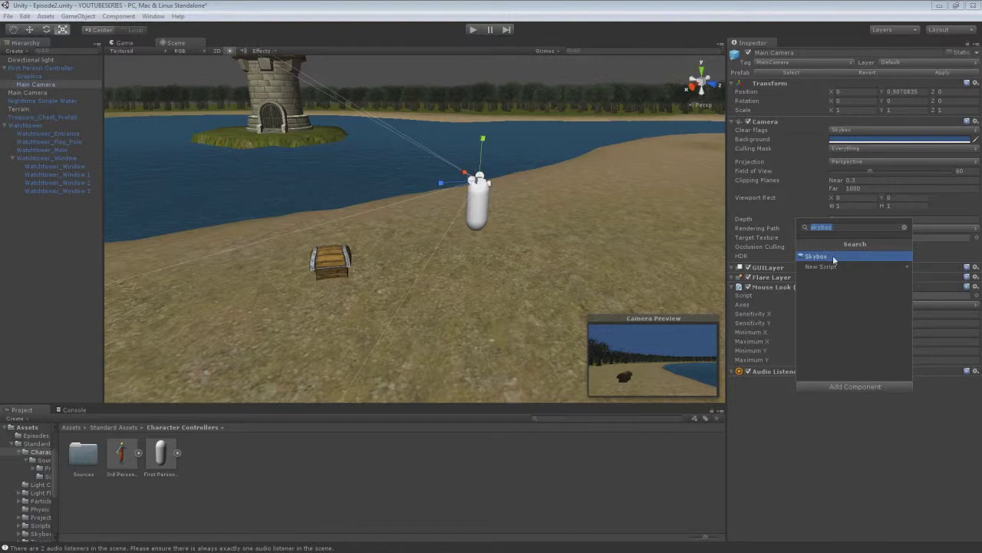
click(833, 257)
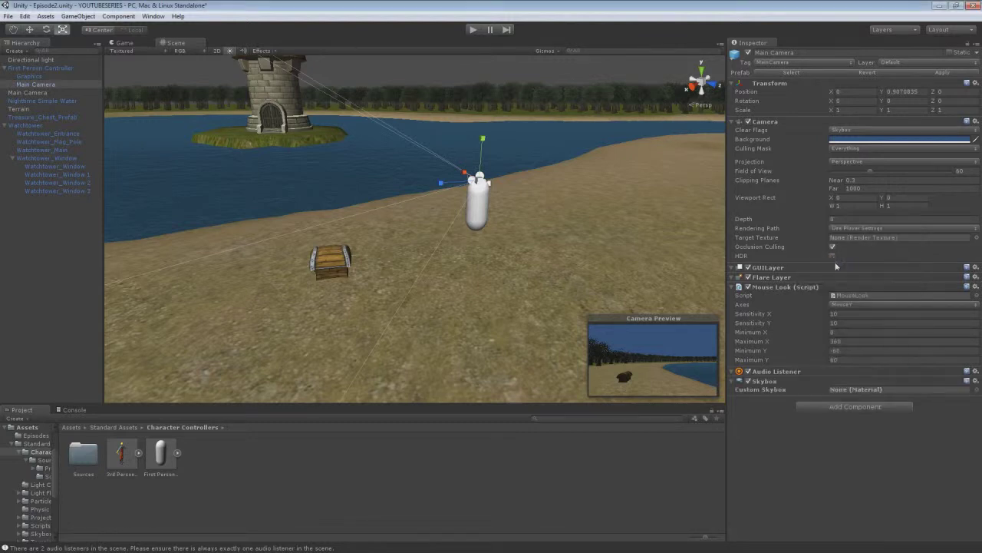
Try StarryNight Skybox as the camera's custom skybox and preview it in the game view
click(975, 390)
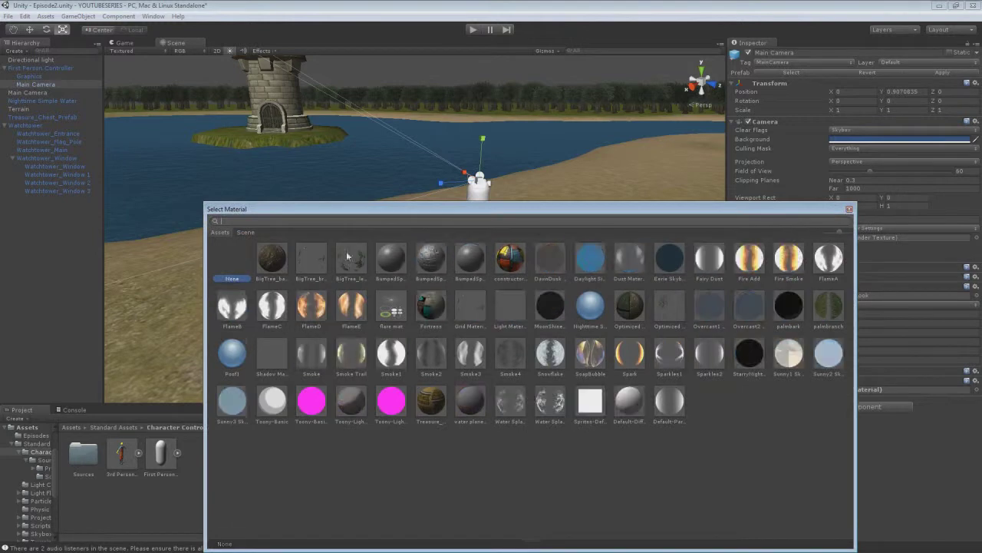
text(sky)
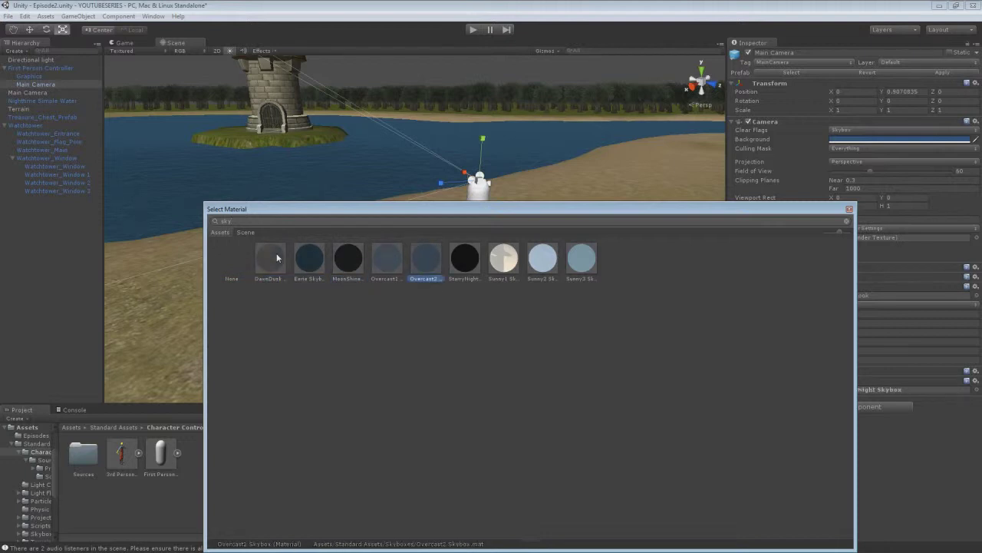
drag(426, 210, 543, 421)
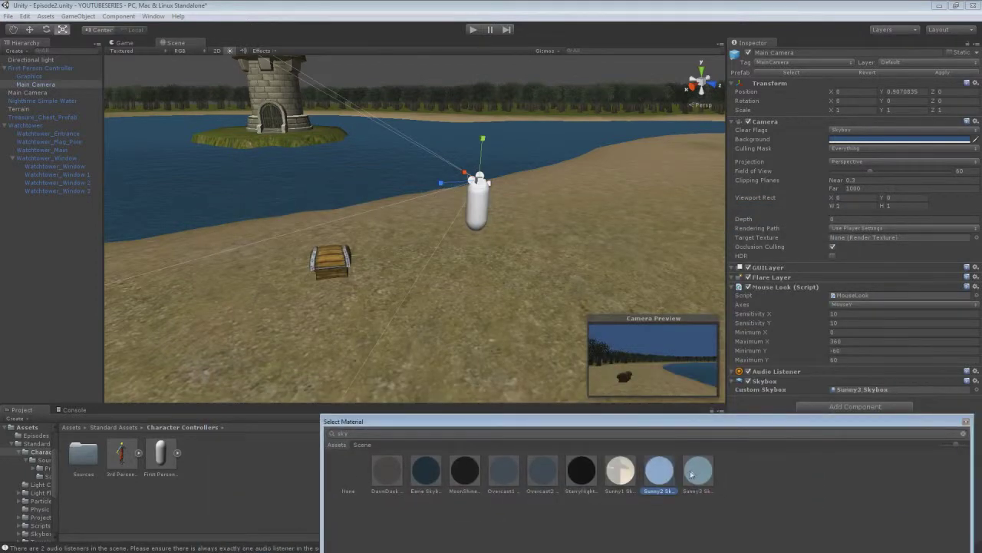
click(120, 44)
click(121, 50)
click(117, 43)
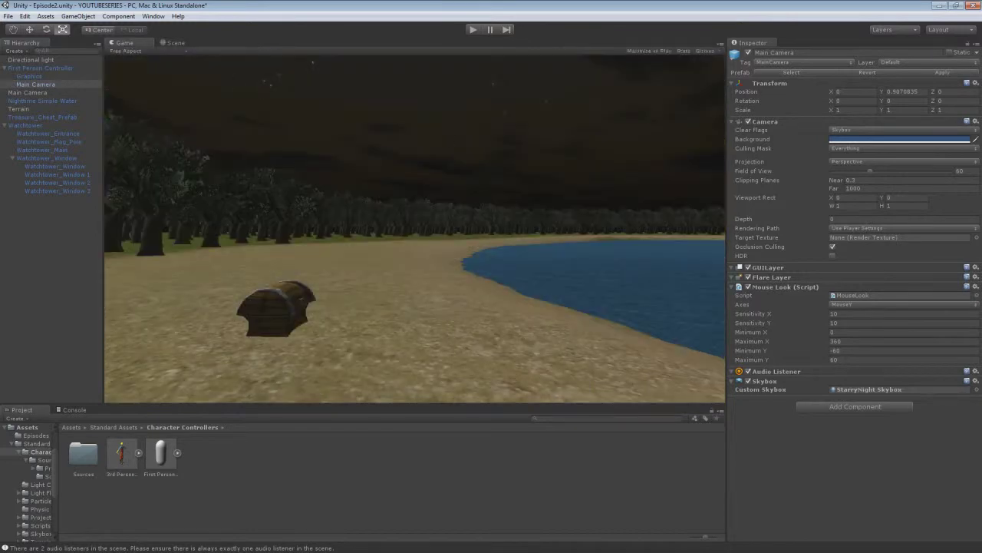
Compare the available skybox materials in the game view and assign Sunny3 Skybox as the camera's custom skybox
click(976, 390)
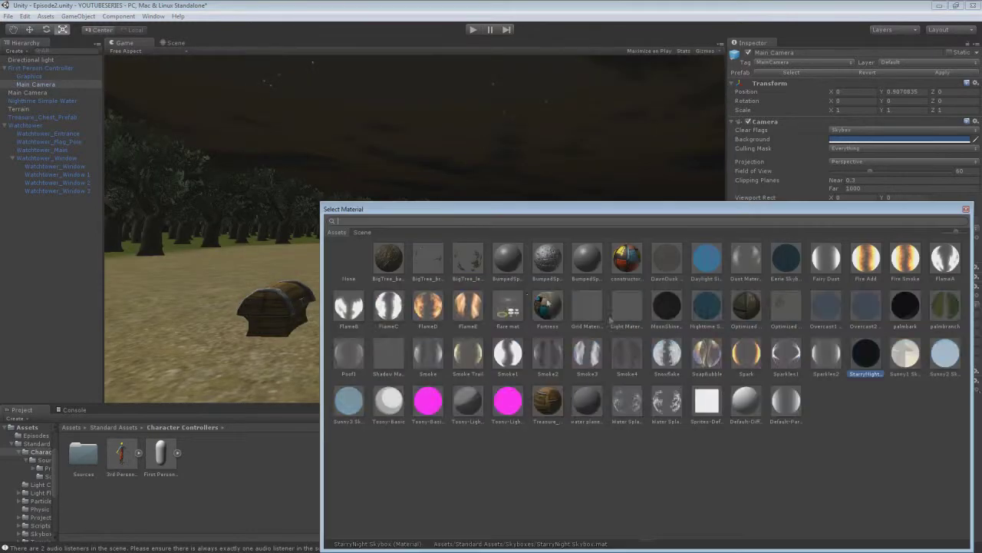
text(sky)
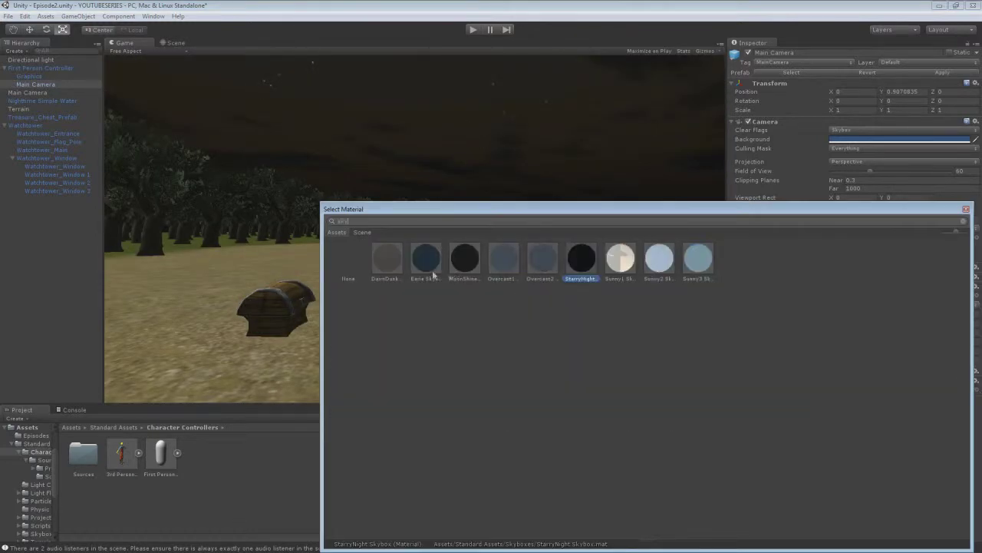
click(376, 259)
key(Right)
key(Right)
key(Right)
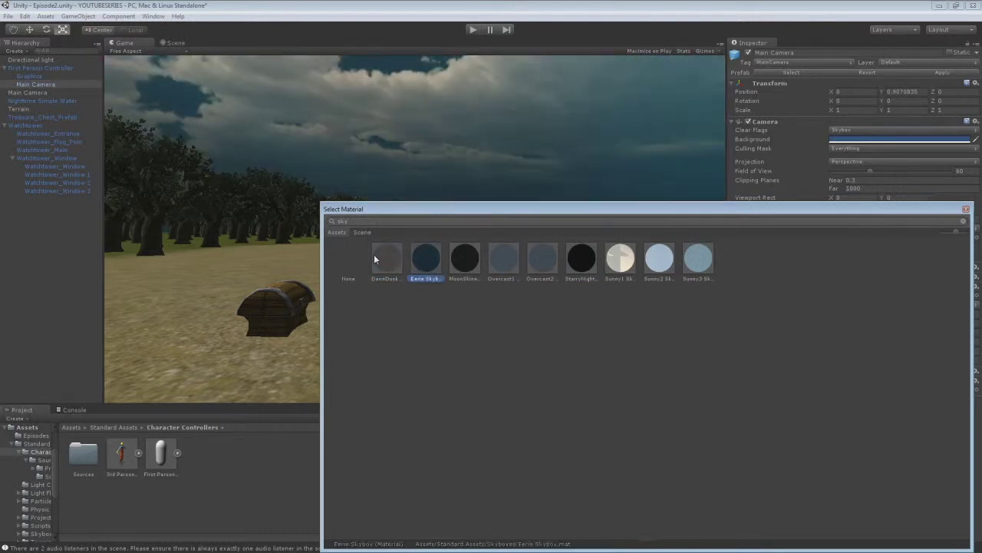
key(Right)
key(Right)
key(Left)
key(Left)
key(Left)
key(Left)
key(Right)
key(Right)
key(Right)
key(Right)
key(Right)
key(Right)
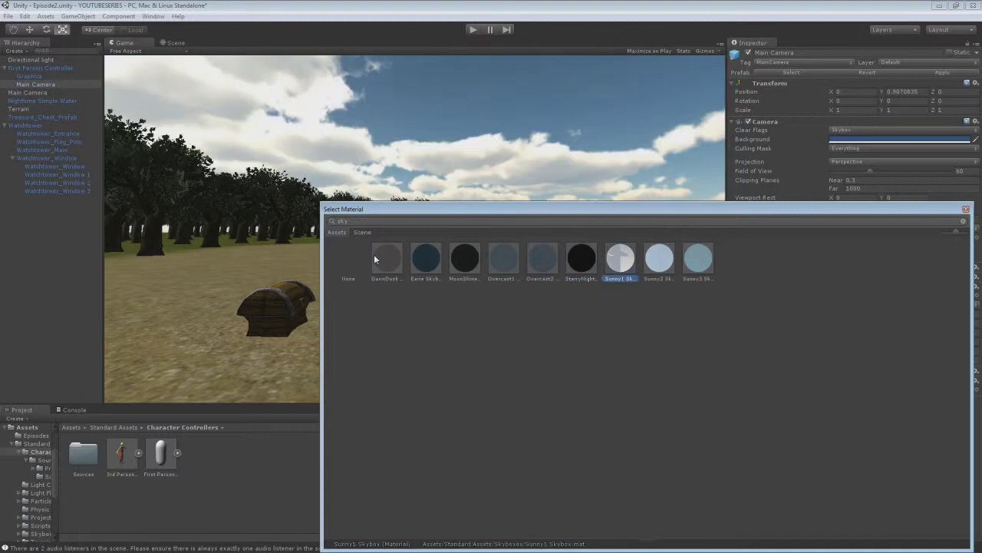
key(Right)
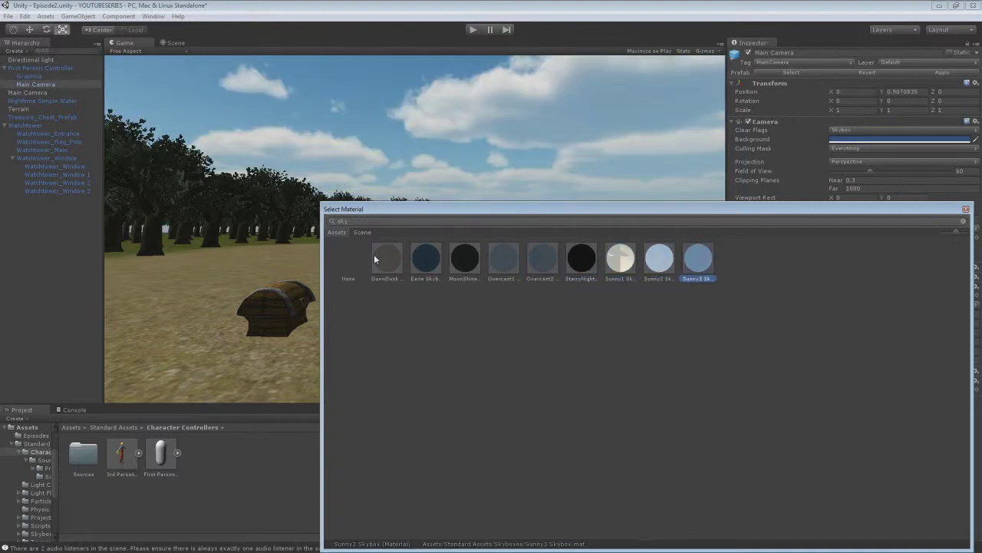
key(Left)
key(Right)
key(Return)
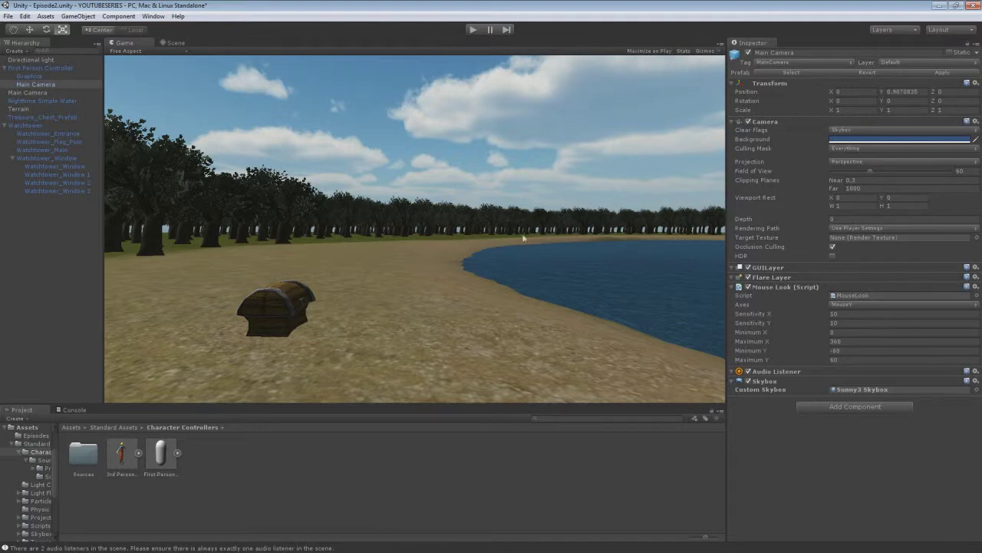
Assign Sunny3 Skybox as the skybox material in the scene's Render Settings
click(172, 45)
right_drag(182, 128, 269, 62)
click(26, 16)
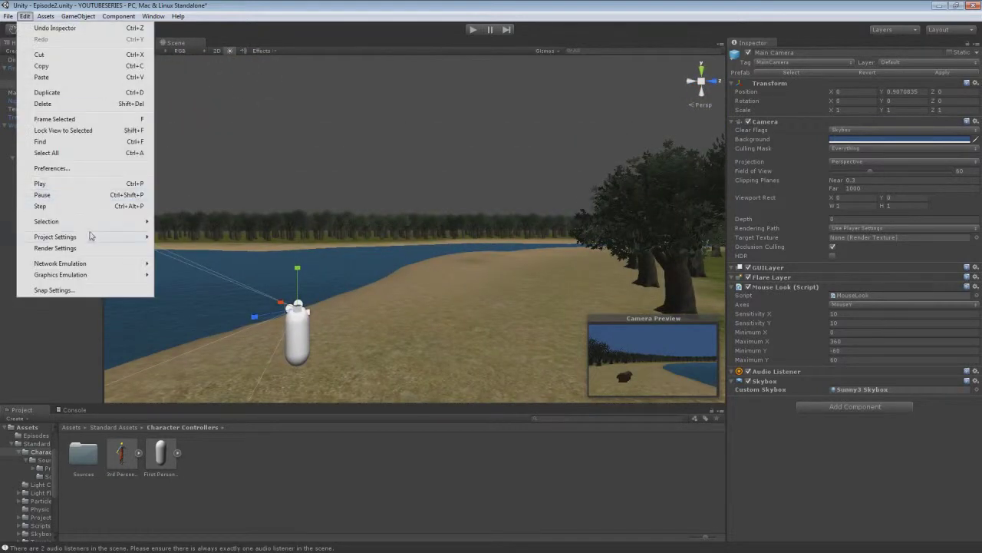
click(55, 248)
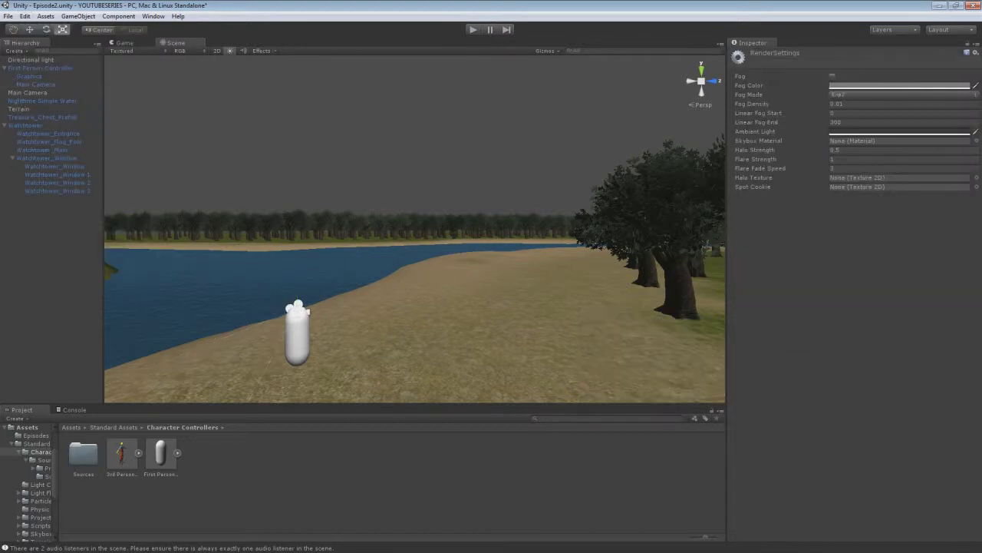
click(977, 141)
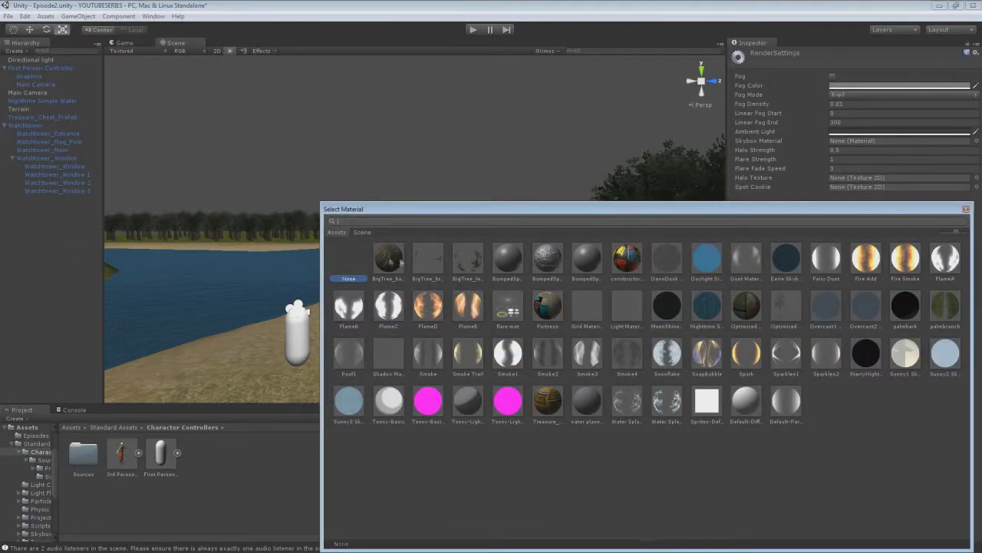
text(sky)
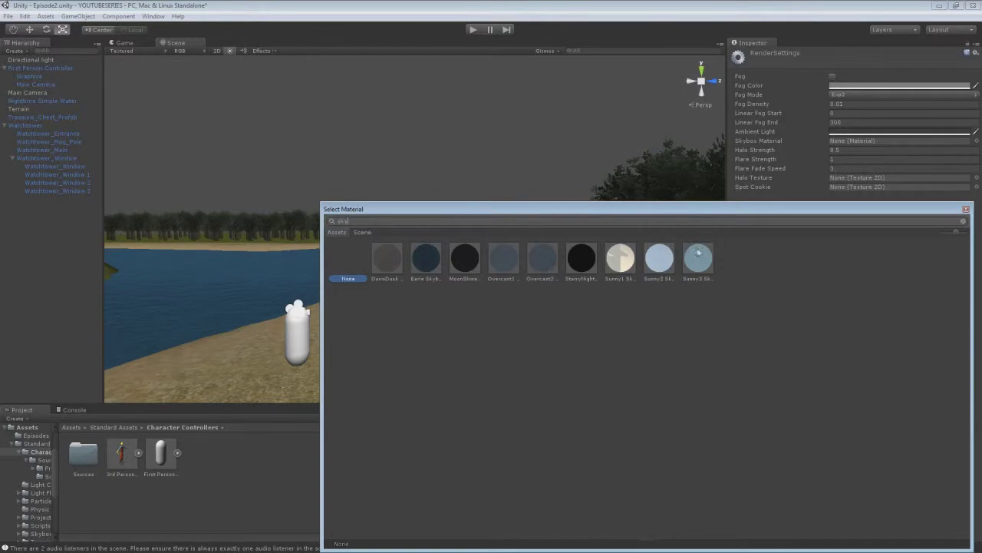
double_click(697, 253)
Set the directional light's shadow type to Soft Shadows
right_drag(610, 272, 444, 307)
click(285, 265)
click(859, 175)
click(855, 208)
click(848, 175)
click(852, 186)
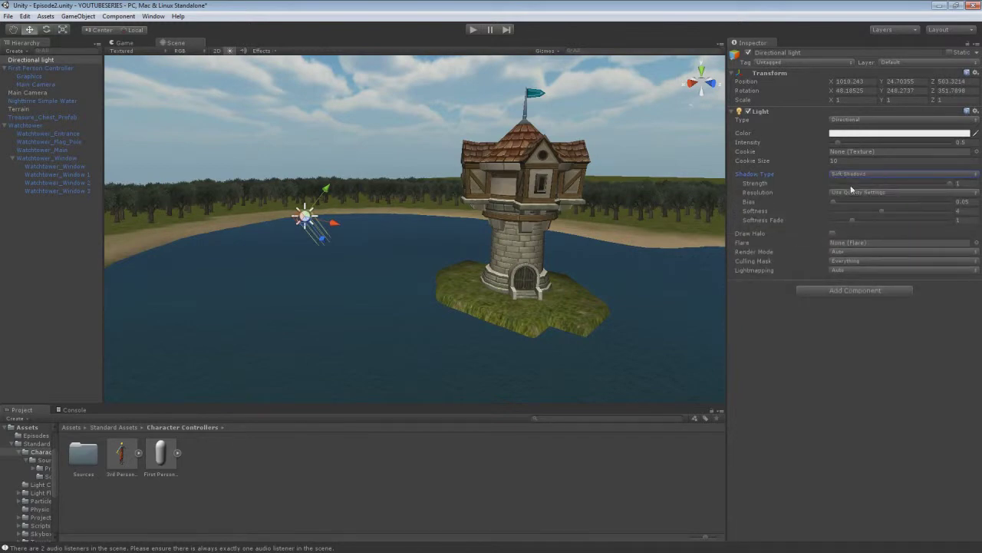
Set the directional light's shadow type back to No Shadows and its intensity to 0.81
right_drag(495, 120, 433, 160)
key(w)
key(s)
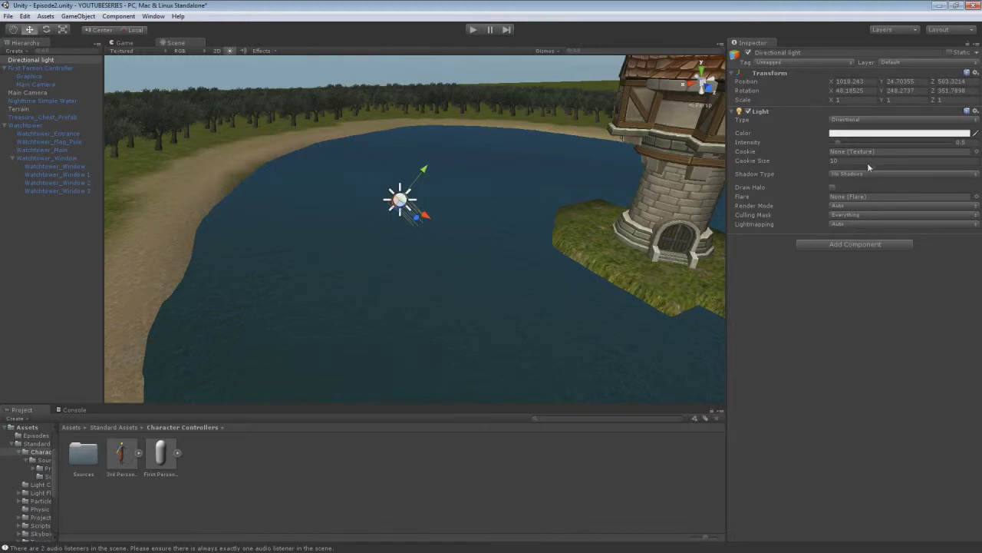
drag(839, 149, 843, 148)
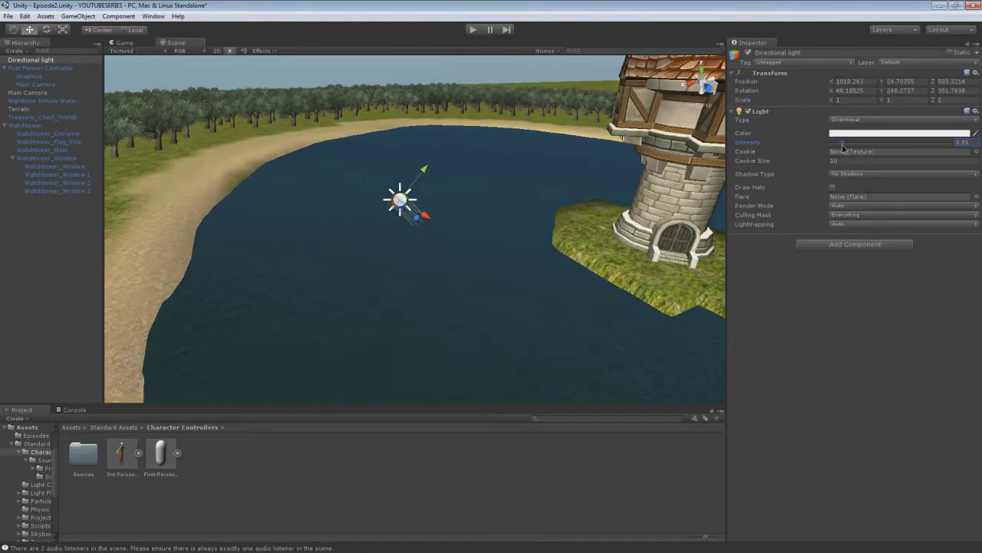
Duplicate the directional light near the watchtower island to add a second light source to the scene
key(d)
right_drag(577, 188, 408, 181)
right_drag(359, 185, 676, 181)
right_drag(575, 208, 522, 278)
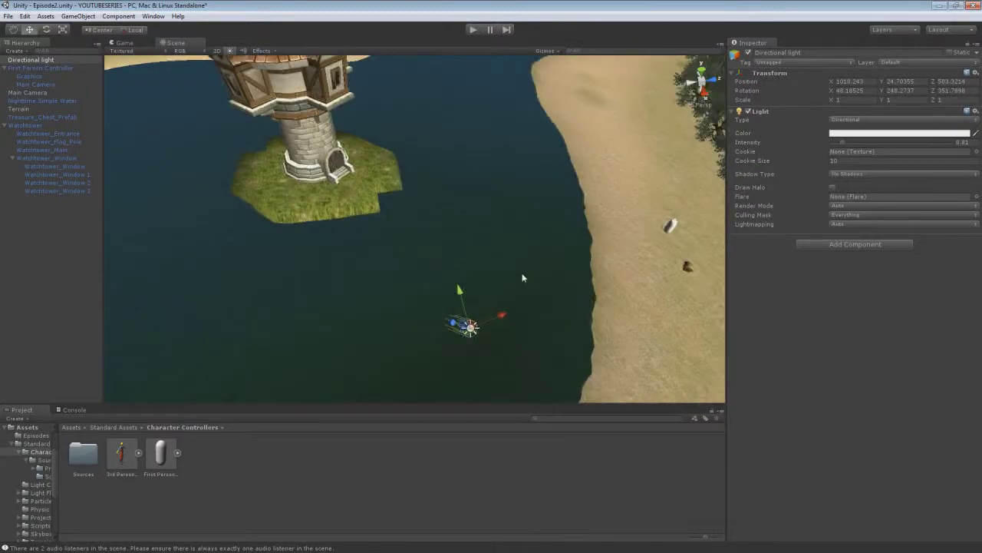
key(ctrl+d)
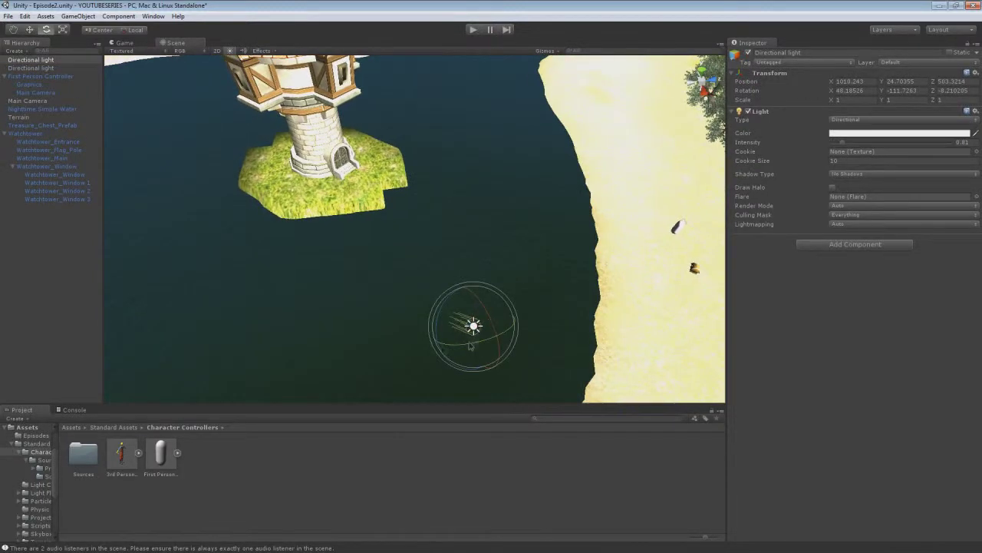
Rotate the duplicated directional light to about X -1.67, Y 54.72, Z 24.64 so it shines from the opposite side
drag(472, 346, 291, 358)
right_drag(310, 335, 363, 361)
mouse_move(412, 364)
mouse_down()
mouse_move(439, 368)
mouse_move(413, 363)
mouse_up()
right_drag(414, 363, 72, 359)
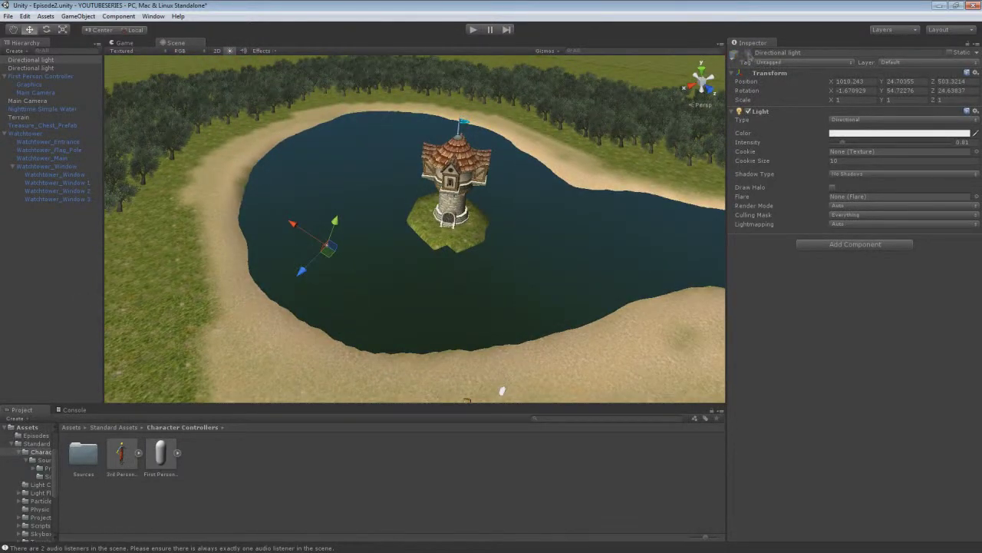
Switch the duplicated directional light off and on again to compare the lighting across the island and forest
right_drag(513, 163, 430, 100)
right_drag(284, 190, 784, 177)
right_drag(666, 170, 722, 188)
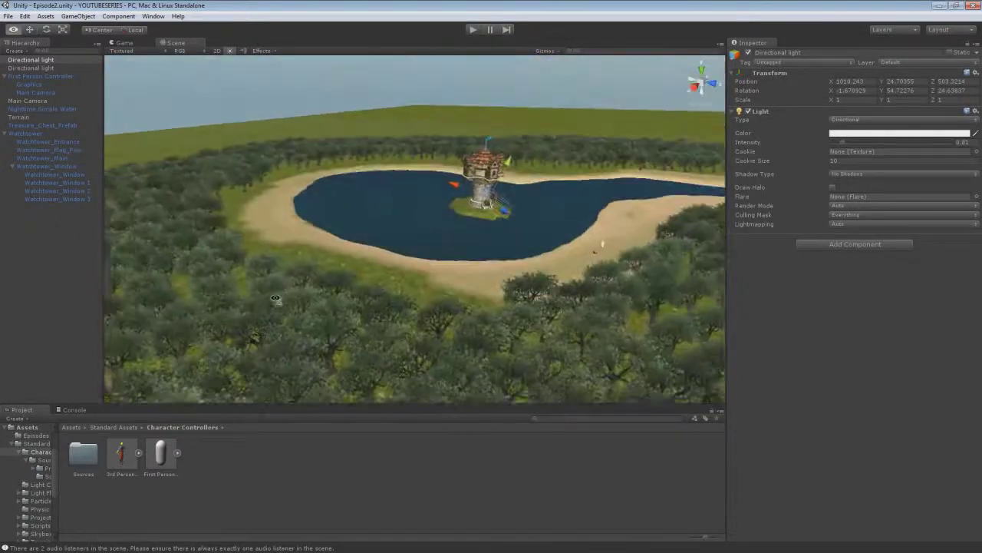